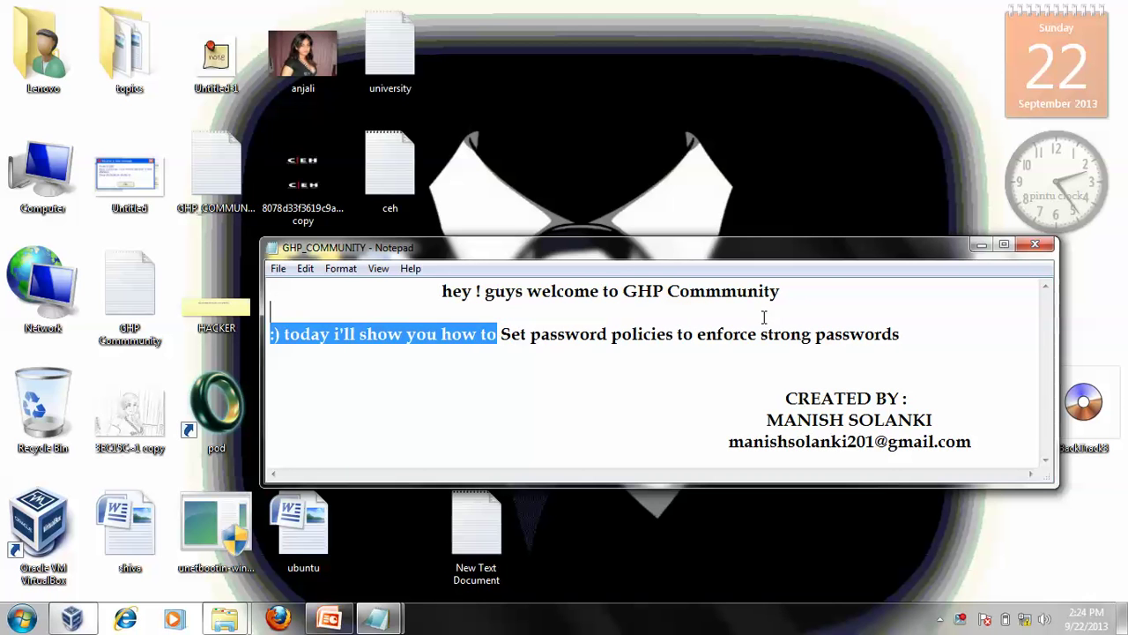
- Point out the topic and author credit in the GHP_COMMUNITY introduction note, and minimize the note
{"action": "left_click", "coordinate": [901, 334]}
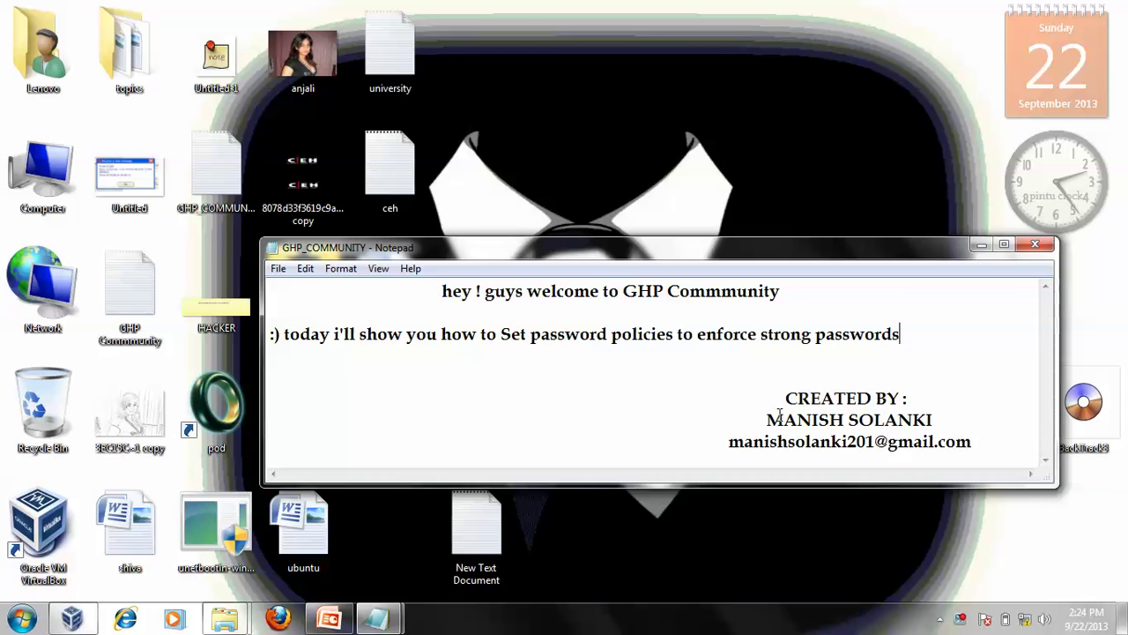
{"action": "left_click_drag", "start_coordinate": [766, 418], "coordinate": [934, 414]}
{"action": "left_click", "coordinate": [989, 351]}
{"action": "left_click", "coordinate": [981, 249]}
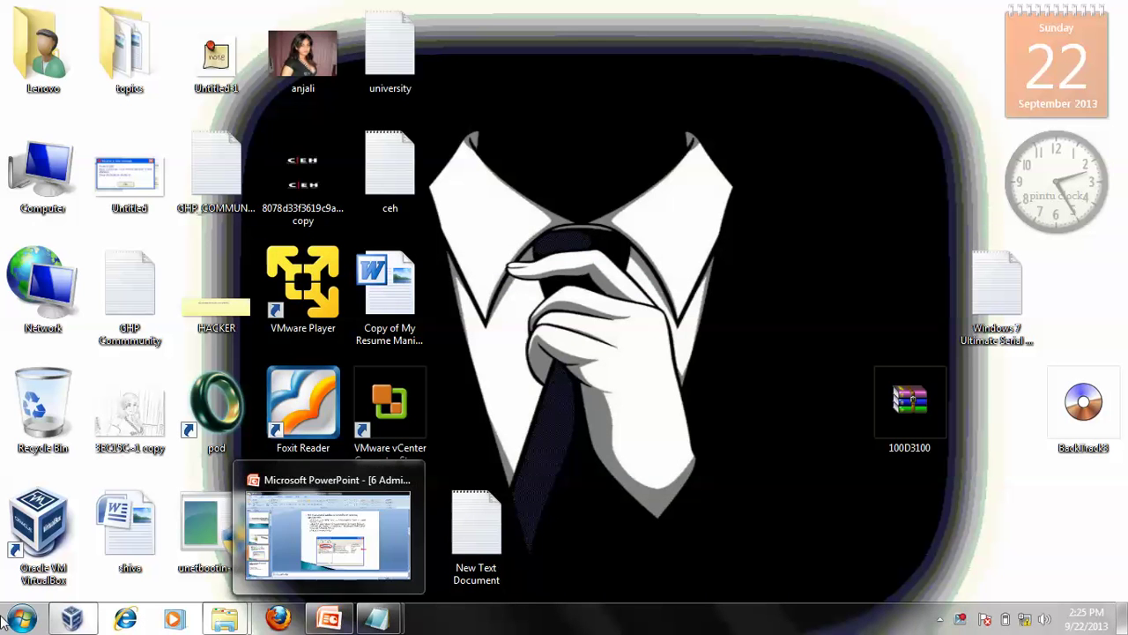
- Switch to the Windows XP virtual machine, refresh its desktop and open its Start menu
{"action": "left_click", "coordinate": [70, 623]}
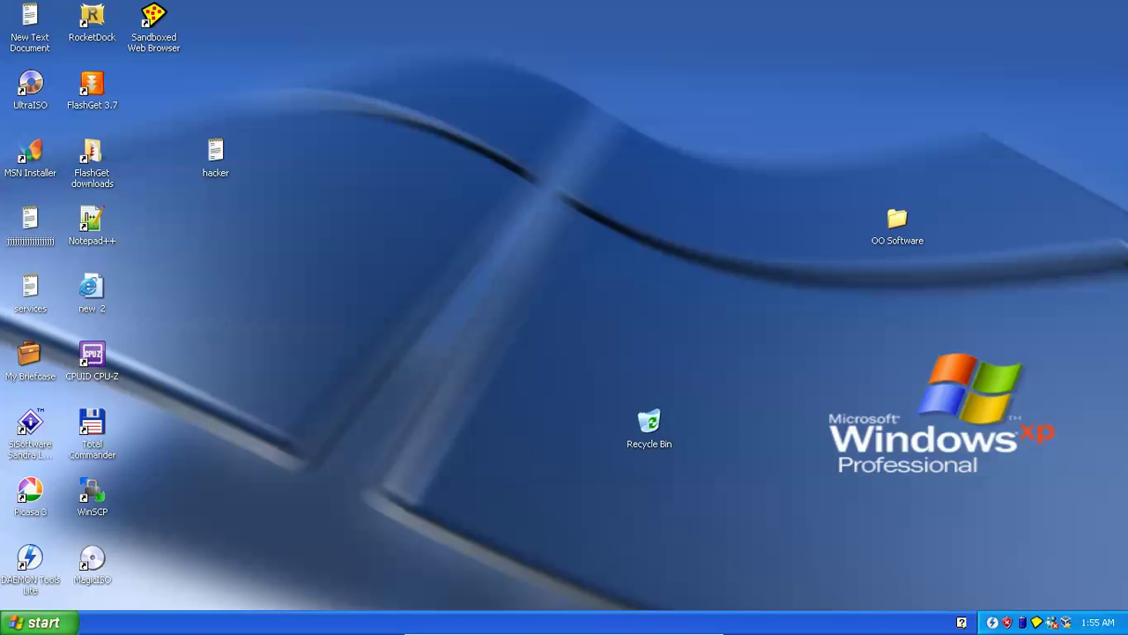
{"action": "left_click", "coordinate": [40, 623]}
{"action": "left_click", "coordinate": [414, 472]}
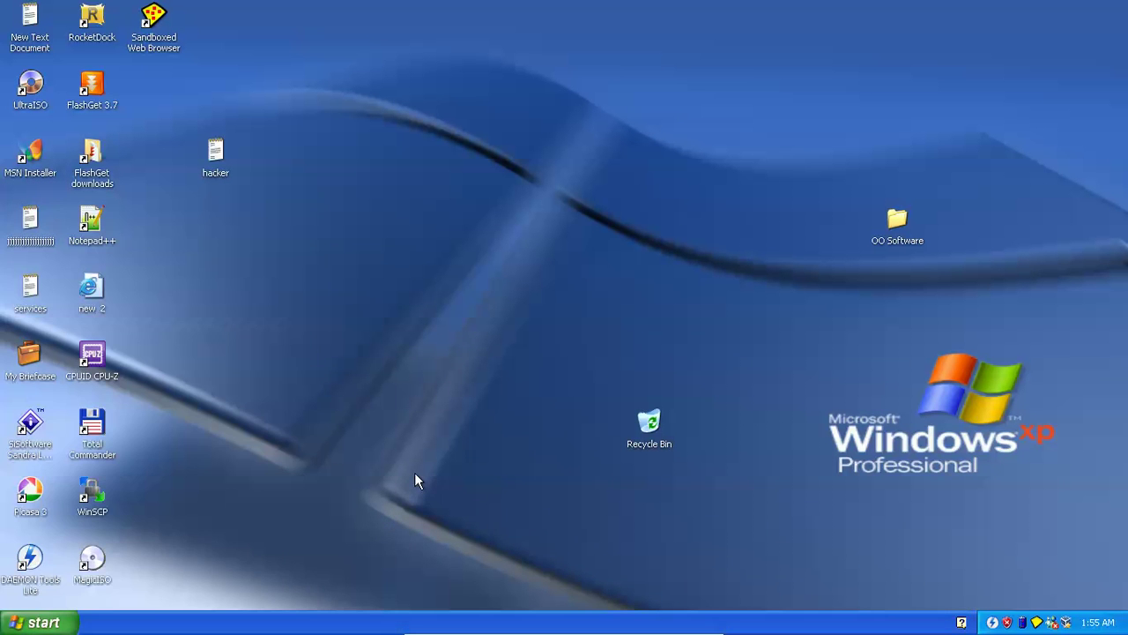
{"action": "right_click", "coordinate": [414, 473]}
{"action": "left_click", "coordinate": [490, 496]}
{"action": "left_click", "coordinate": [40, 622]}
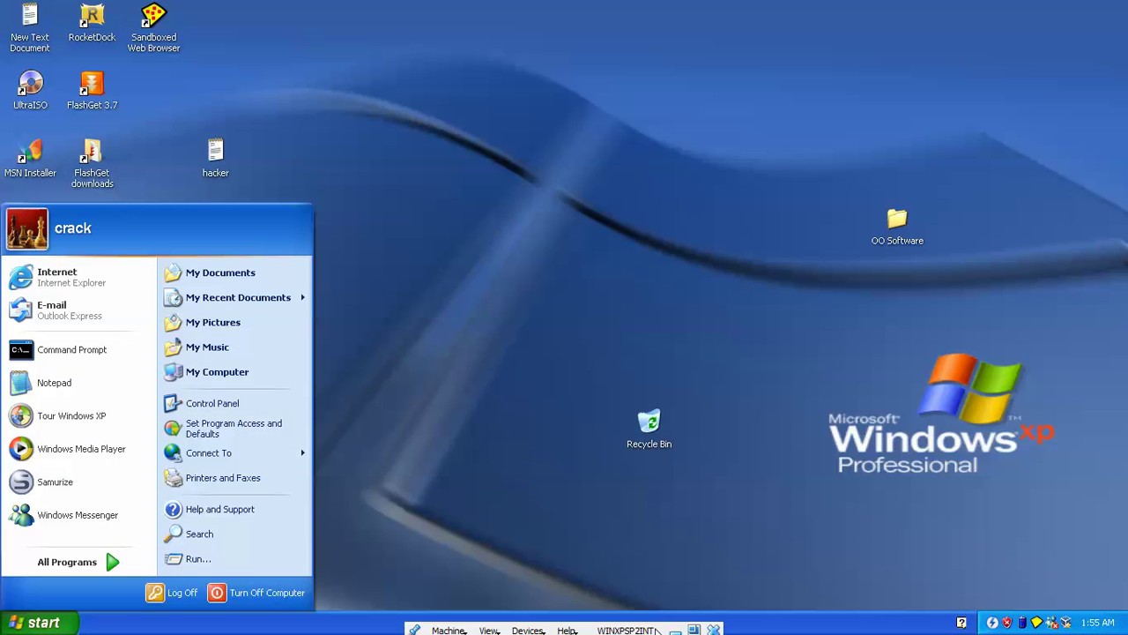
- Minimize the virtual machine and review the Notepad instructions for reaching Local Security Policy through Control Panel
{"action": "left_click", "coordinate": [673, 626]}
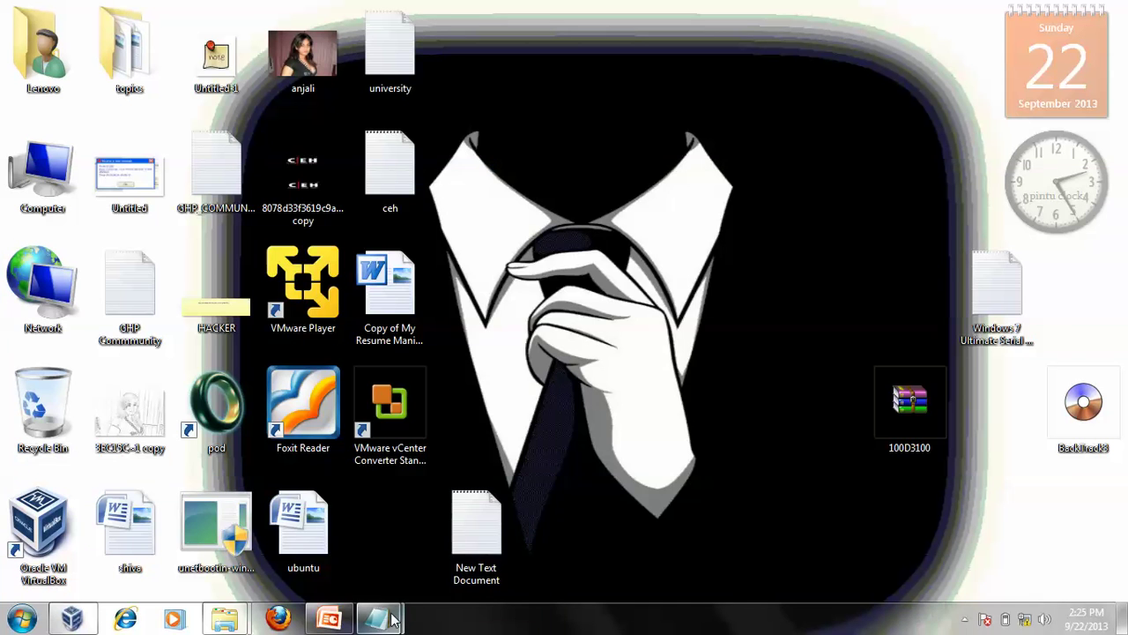
{"action": "mouse_move", "coordinate": [394, 619]}
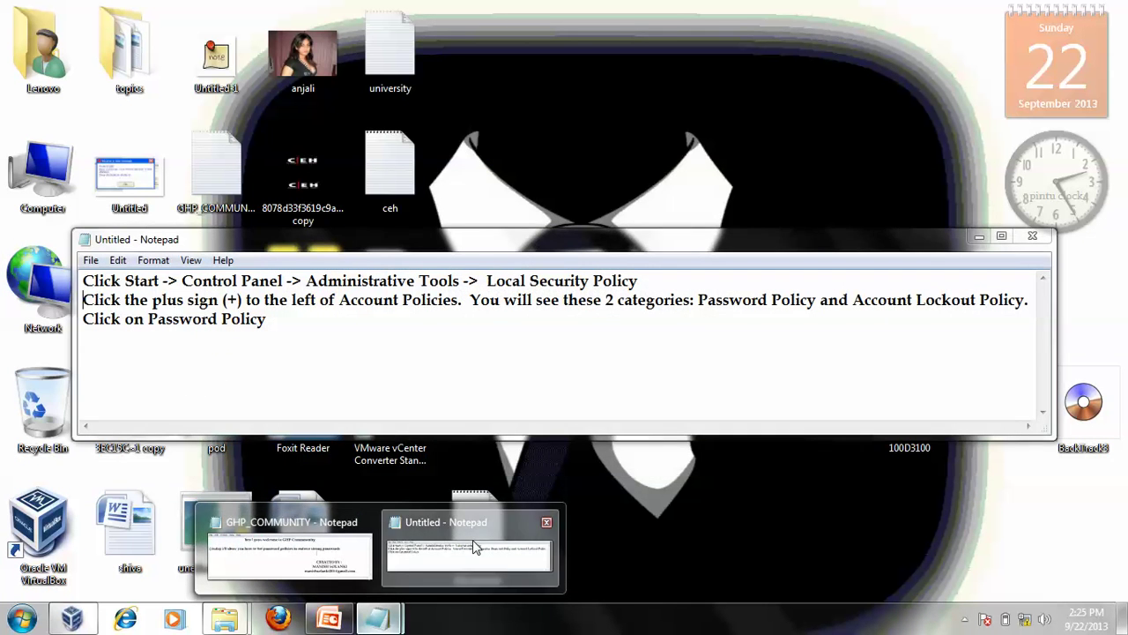
{"action": "left_click", "coordinate": [472, 539]}
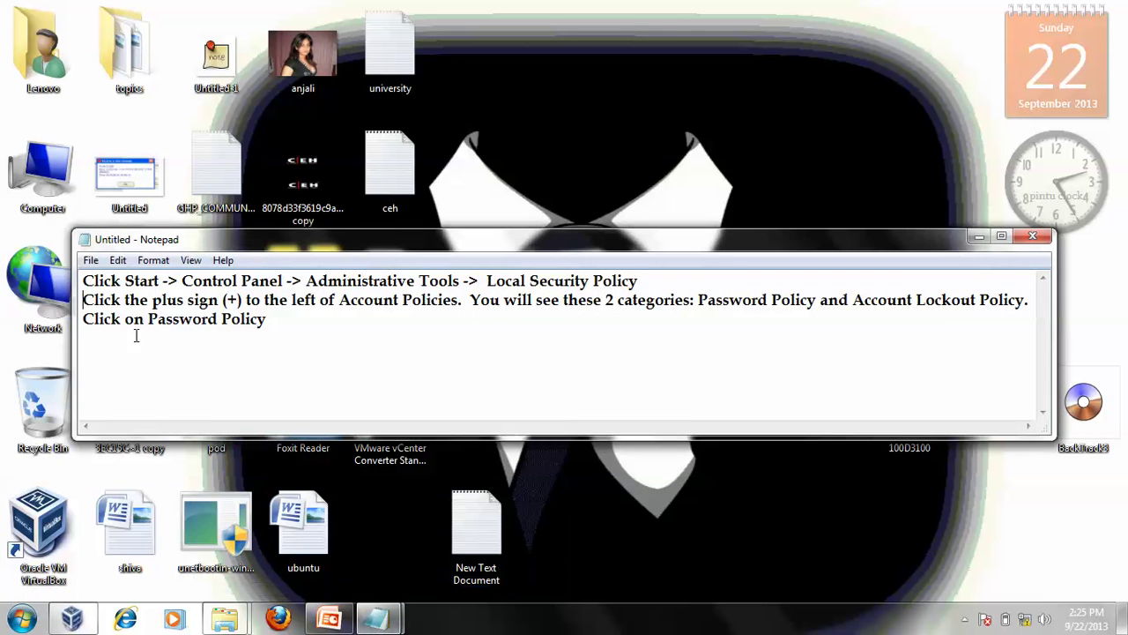
{"action": "double_click", "coordinate": [143, 281]}
{"action": "left_click_drag", "start_coordinate": [182, 280], "coordinate": [283, 281]}
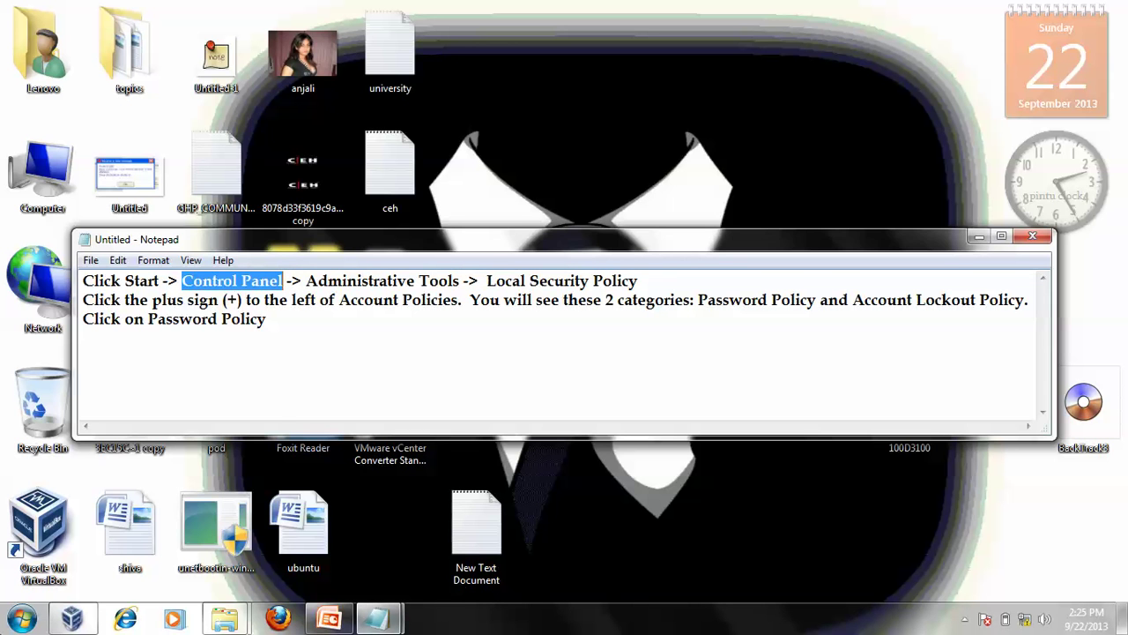
- Return to the Windows XP virtual machine and open Local Security Policy from Control Panel's Administrative Tools
{"action": "left_click", "coordinate": [75, 621]}
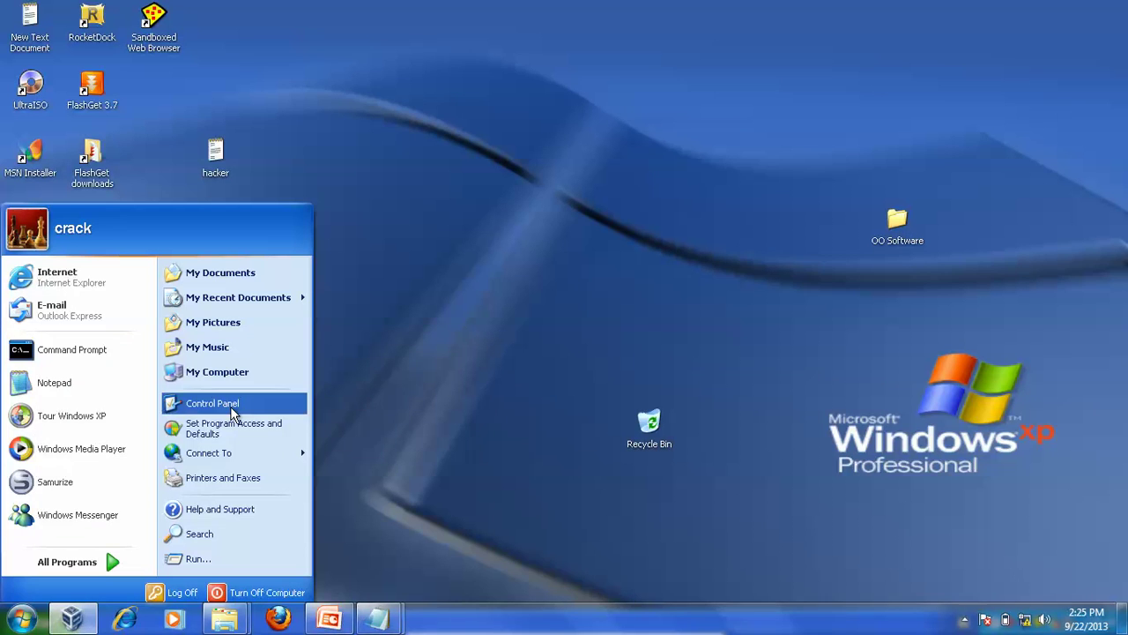
{"action": "left_click", "coordinate": [228, 403]}
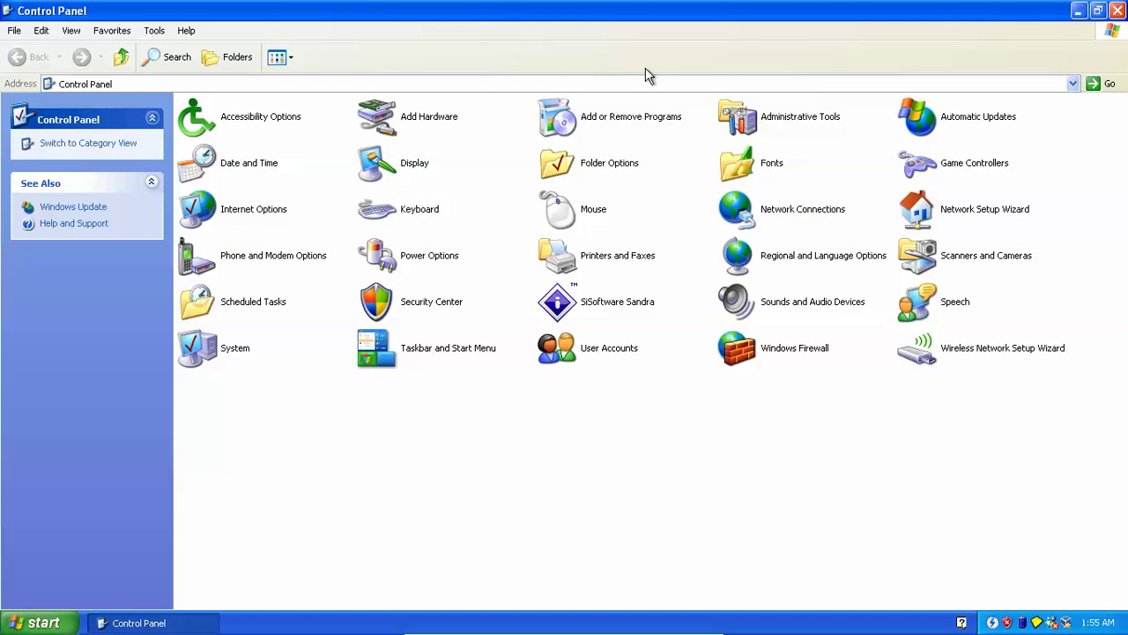
{"action": "double_click", "coordinate": [758, 131]}
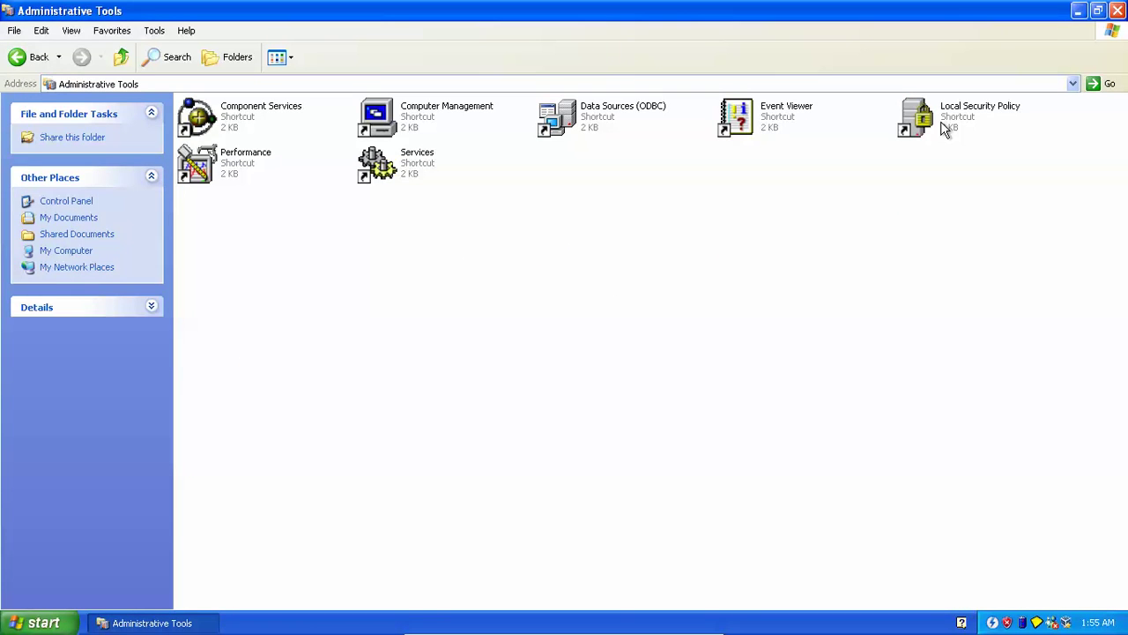
{"action": "double_click", "coordinate": [941, 121]}
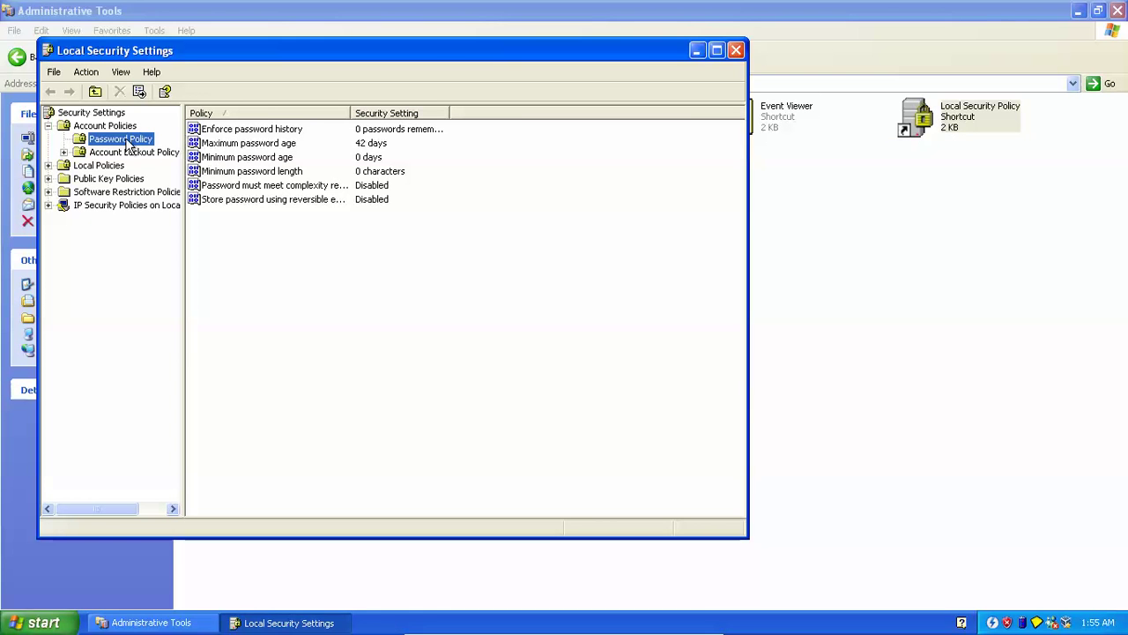
- Collapse and re-expand Account Policies in the Security Settings tree, and display the Password Policy settings
{"action": "left_click", "coordinate": [114, 126]}
{"action": "left_click", "coordinate": [48, 126]}
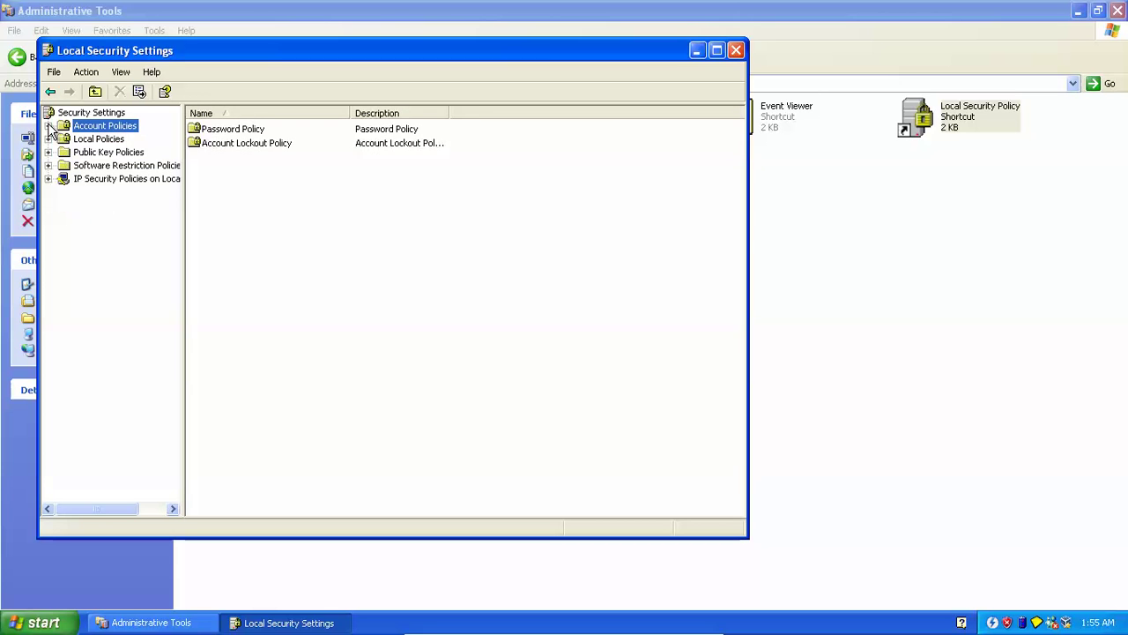
{"action": "left_click", "coordinate": [93, 114]}
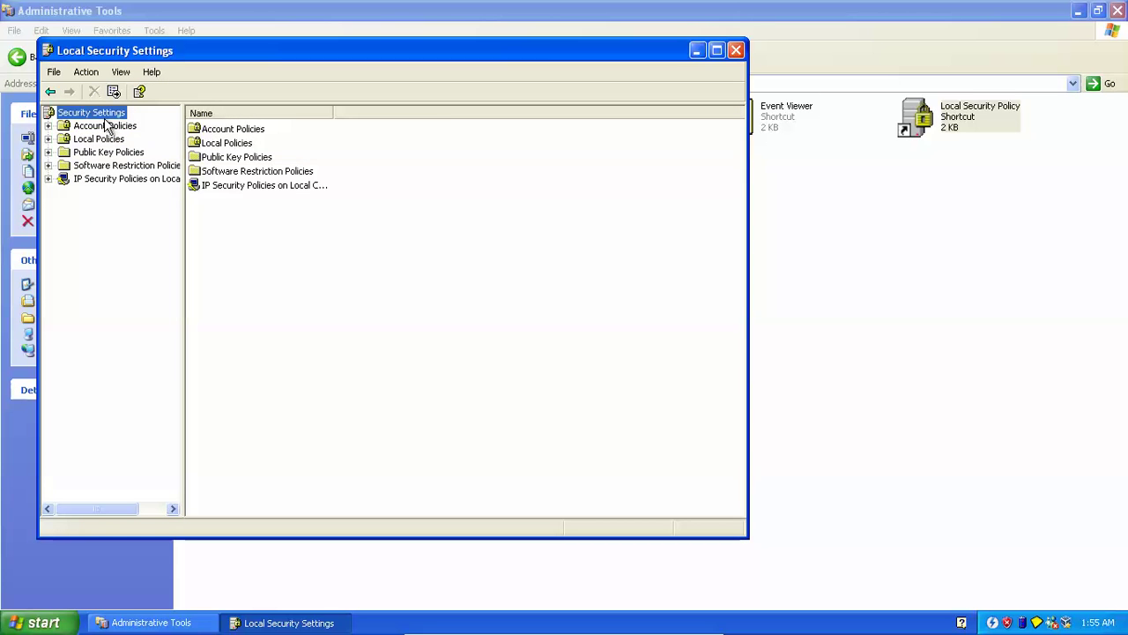
{"action": "key", "text": "Left"}
{"action": "double_click", "coordinate": [104, 123]}
{"action": "double_click", "coordinate": [108, 128]}
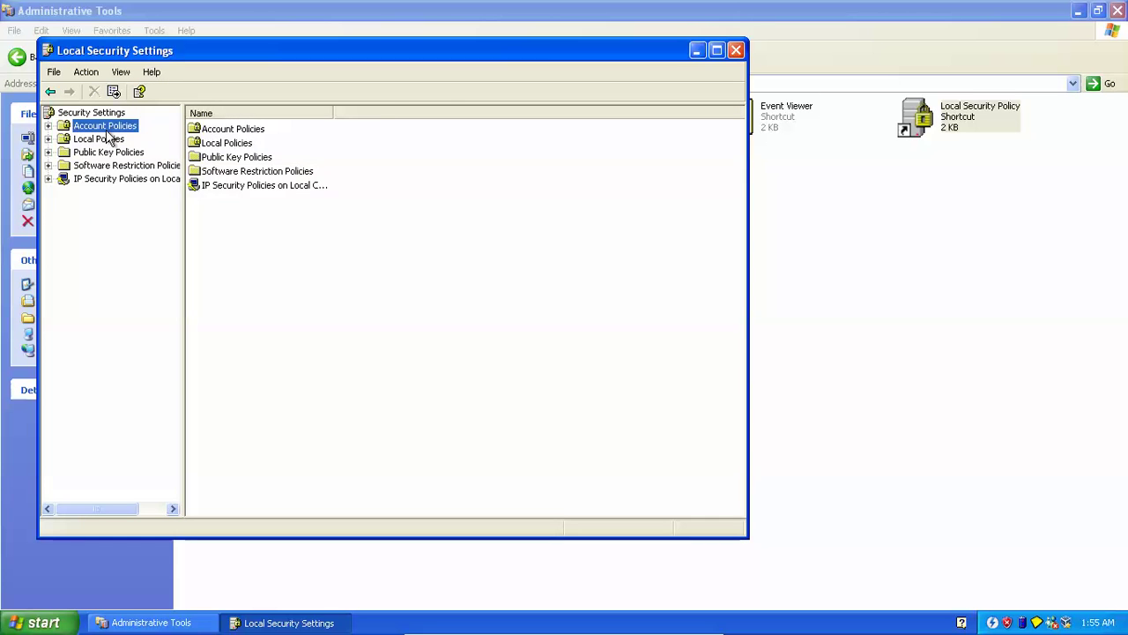
{"action": "left_click", "coordinate": [111, 141]}
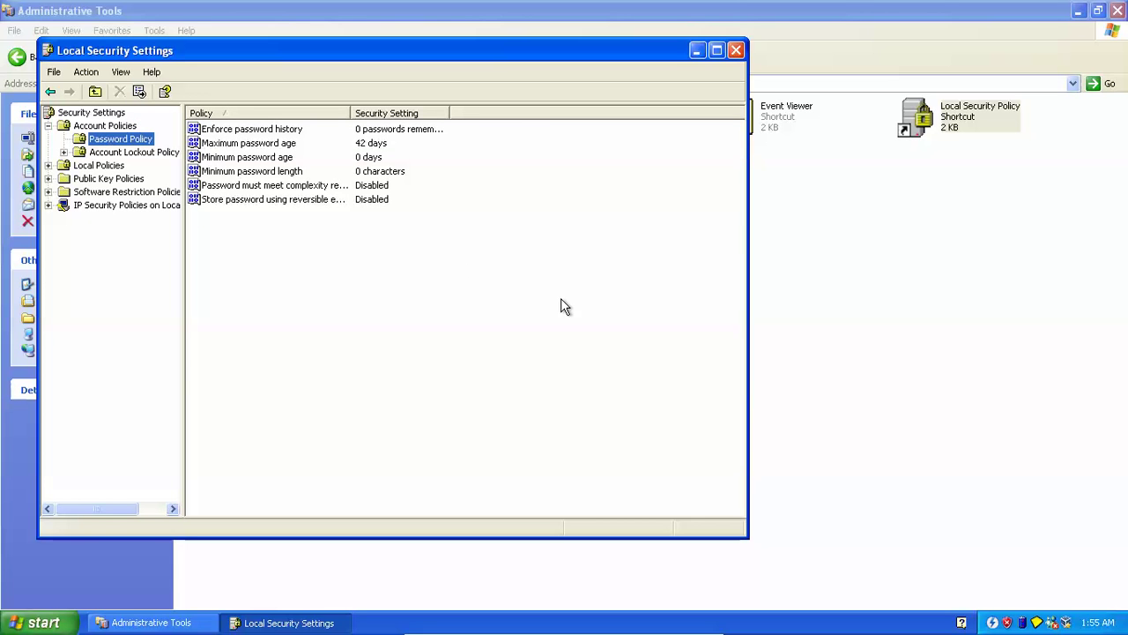
- Launch Notepad in the virtual machine, shrink its window and place it below the list of password policies
{"action": "key", "text": "super+r"}
{"action": "type", "text": "n"}
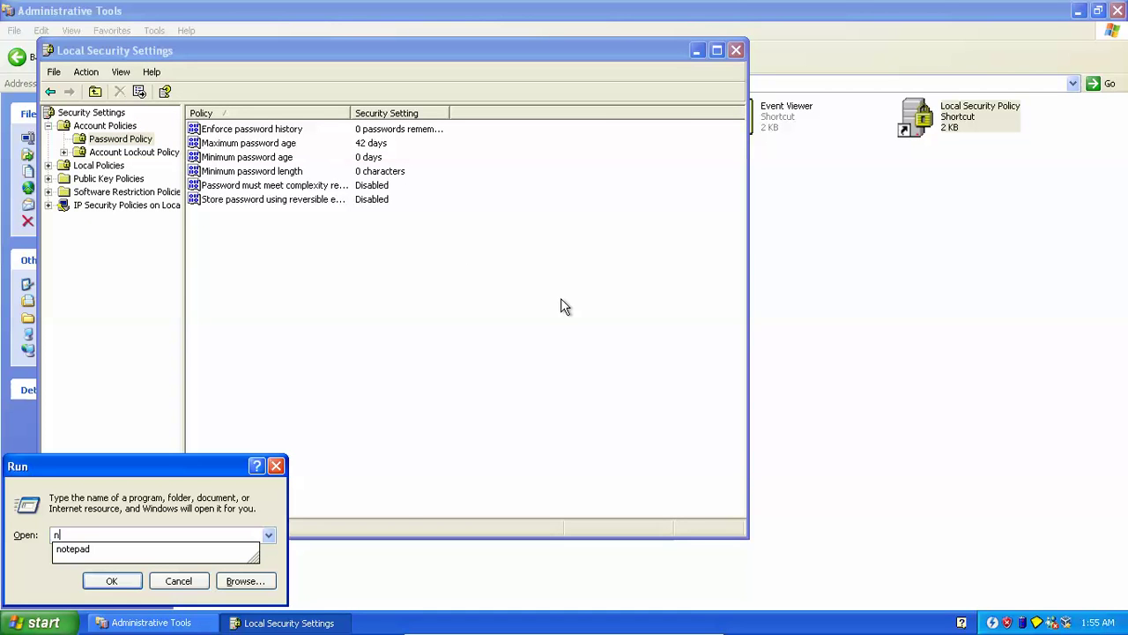
{"action": "type", "text": "ot"}
{"action": "key", "text": "Down"}
{"action": "key", "text": "Return"}
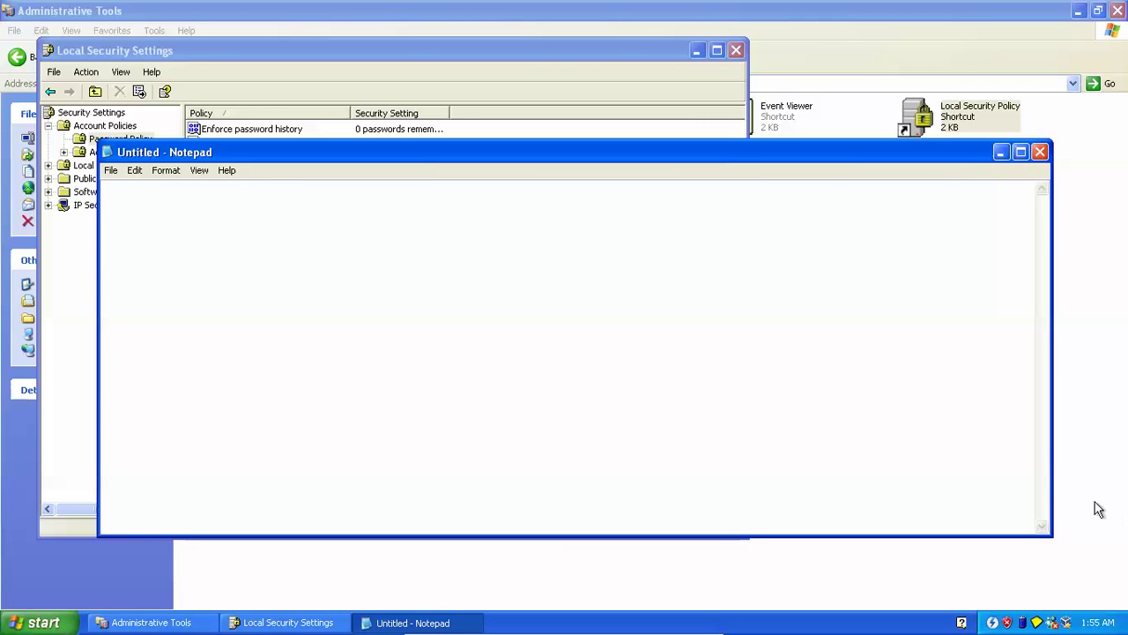
{"action": "left_click_drag", "start_coordinate": [1049, 546], "coordinate": [877, 371]}
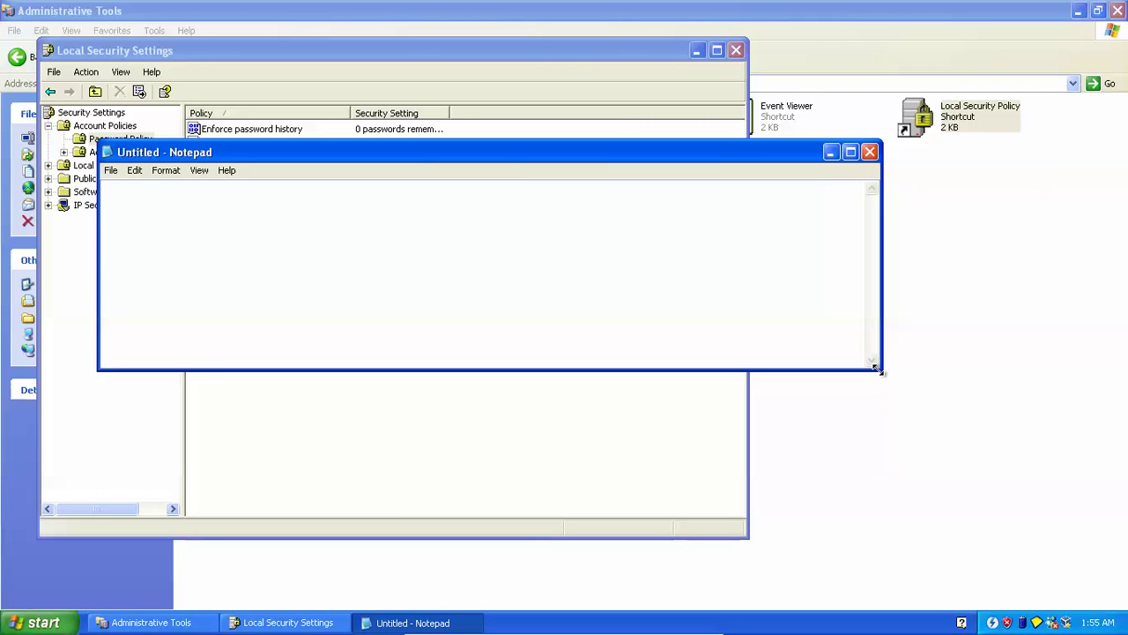
{"action": "left_click_drag", "start_coordinate": [514, 153], "coordinate": [565, 351]}
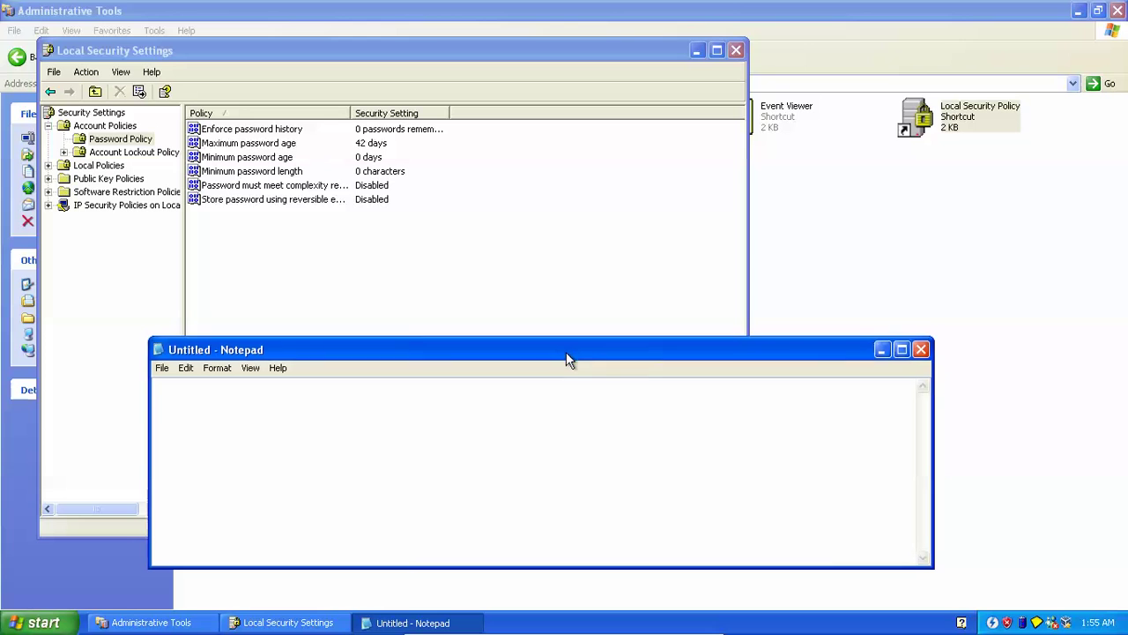
- Write the note "you can change password age, length,& there remembering history" in the blank document
{"action": "type", "text": "you "}
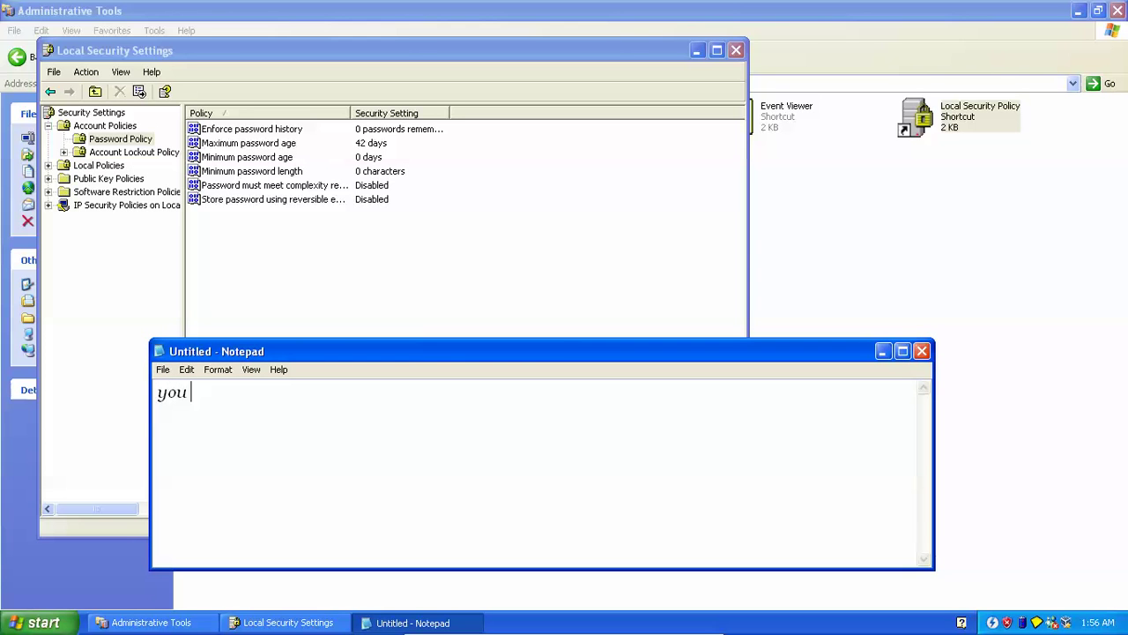
{"action": "type", "text": "can change "}
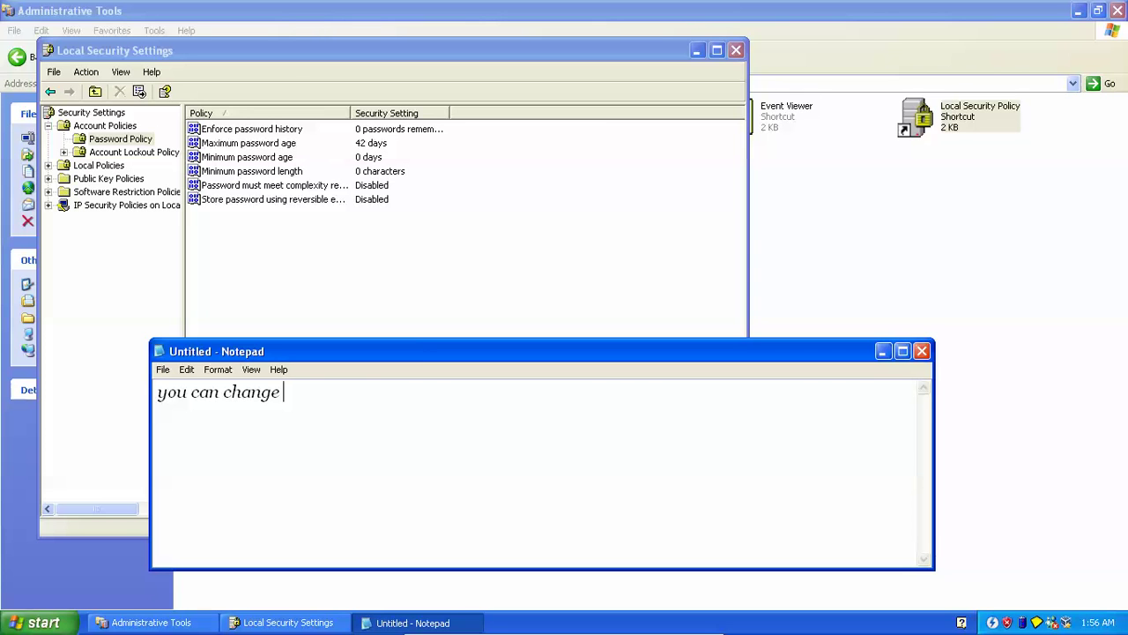
{"action": "type", "text": "password age"}
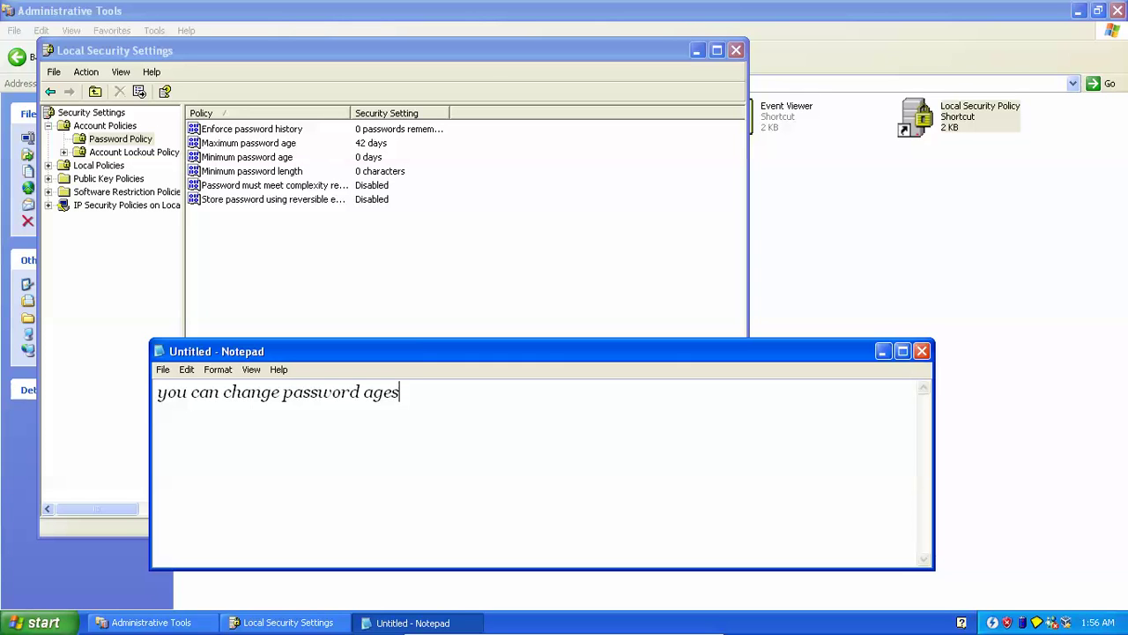
{"action": "type", "text": "s"}
{"action": "key", "text": "BackSpace"}
{"action": "type", "text": ", lenth"}
{"action": "key", "text": "Left"}
{"action": "type", "text": "g"}
{"action": "left_click", "coordinate": [451, 392]}
{"action": "type", "text": ", length,& the"}
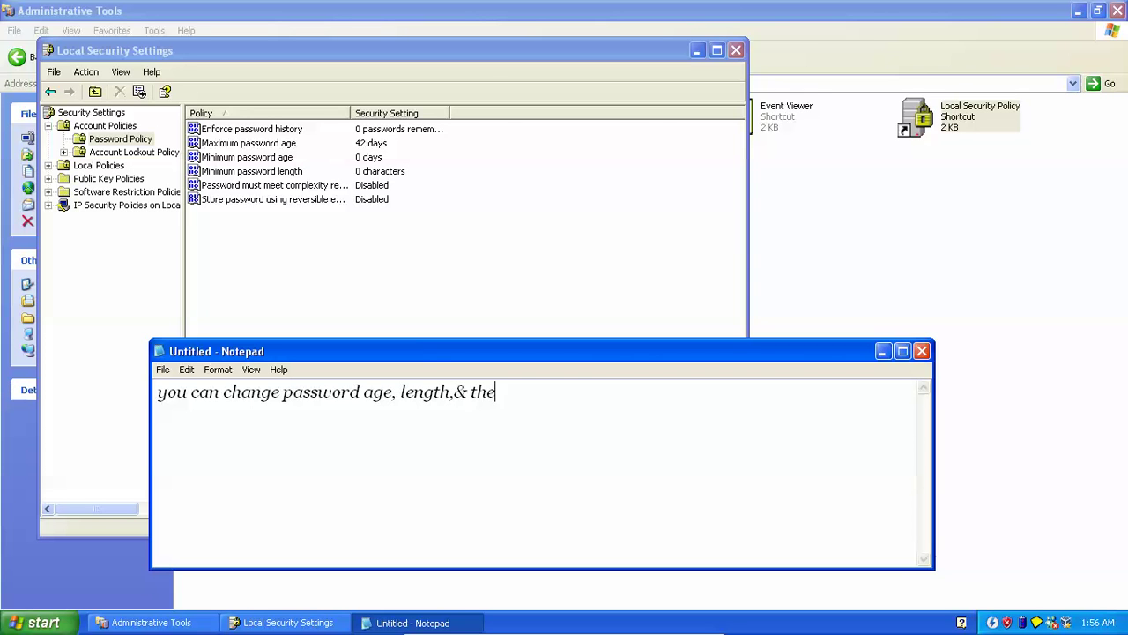
{"action": "type", "text": "re rememberin"}
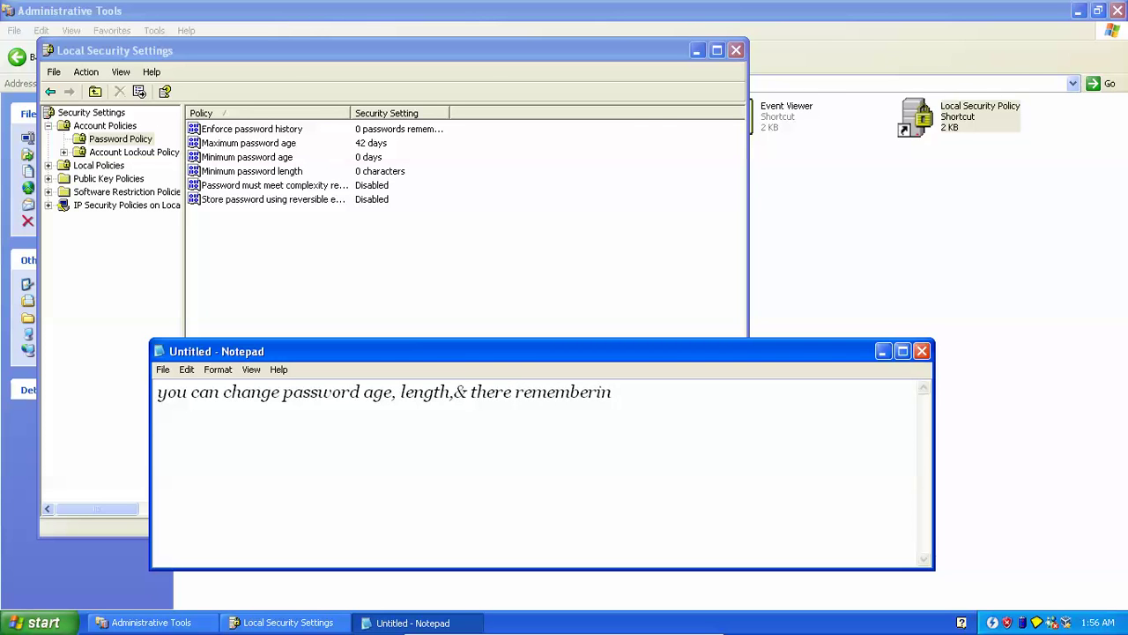
{"action": "key", "text": "BackSpace"}
{"action": "type", "text": "g history"}
- Fit the Policy and Security Setting columns to their contents and go through the policies down to Minimum password length
{"action": "left_click", "coordinate": [353, 112]}
{"action": "double_click", "coordinate": [354, 113]}
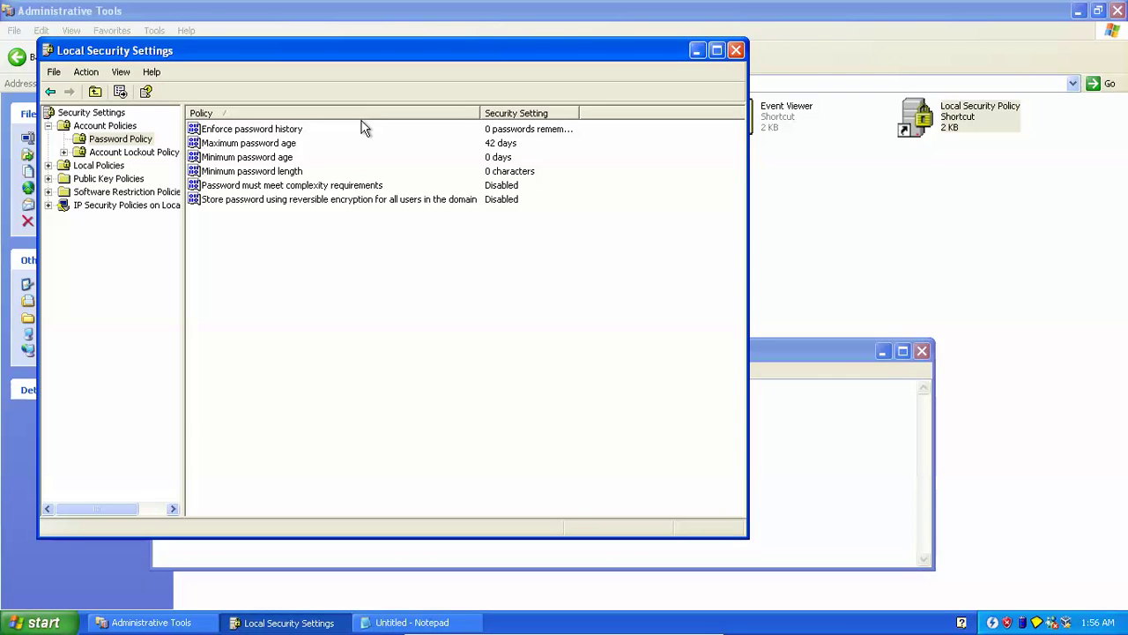
{"action": "left_click", "coordinate": [277, 133]}
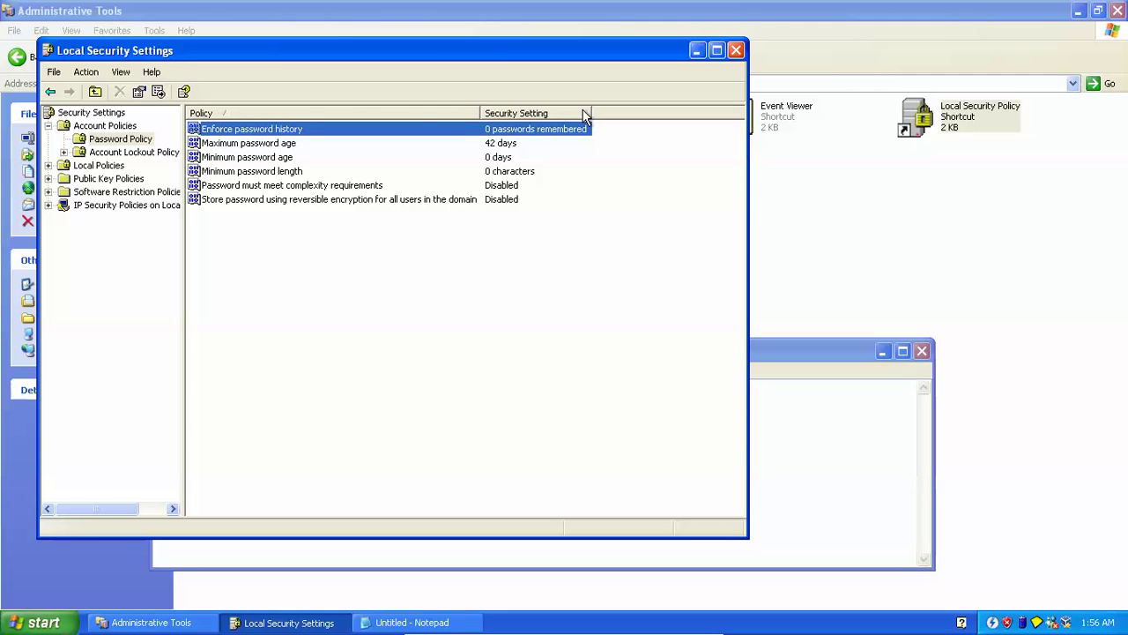
{"action": "left_click", "coordinate": [284, 145]}
{"action": "left_click", "coordinate": [290, 161]}
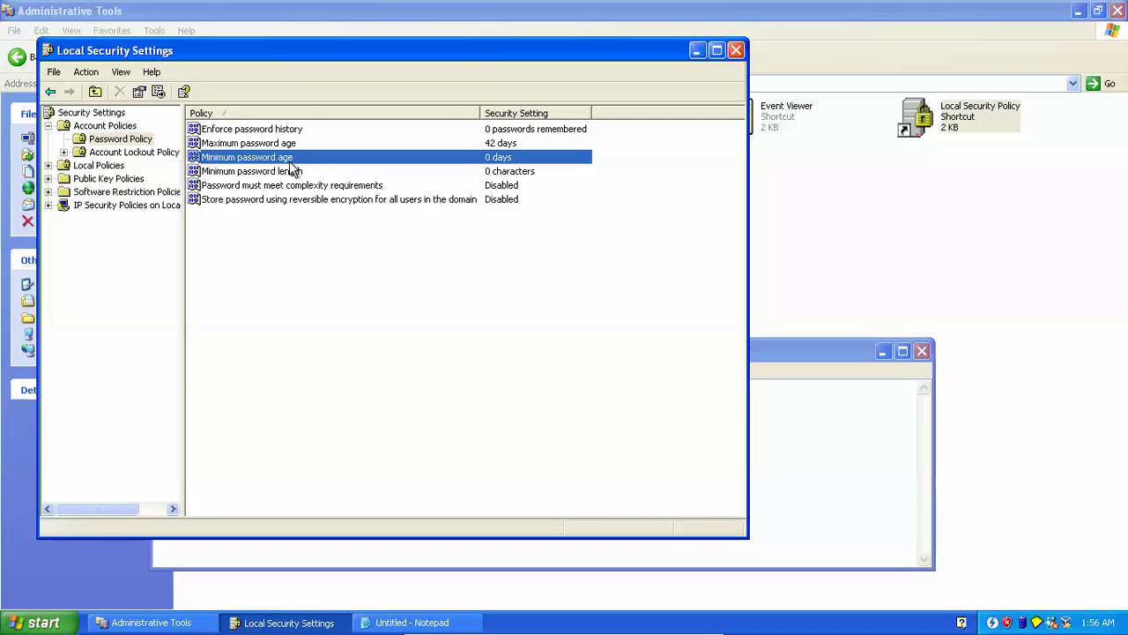
{"action": "left_click", "coordinate": [297, 173]}
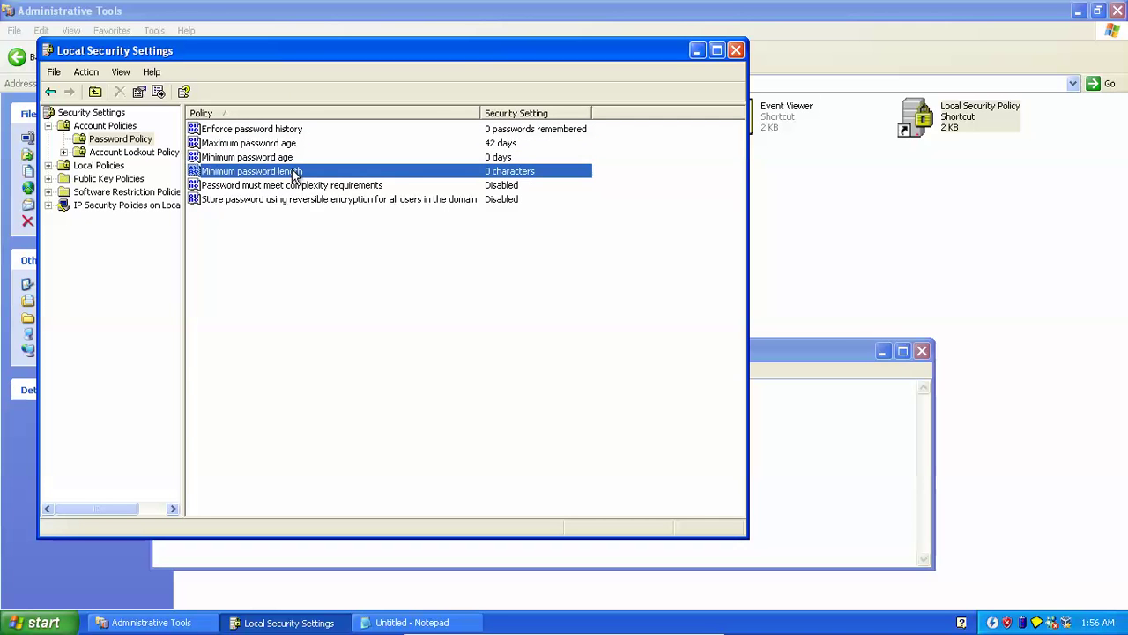
- Set the Minimum password length policy to 2 characters and confirm it
{"action": "double_click", "coordinate": [374, 177]}
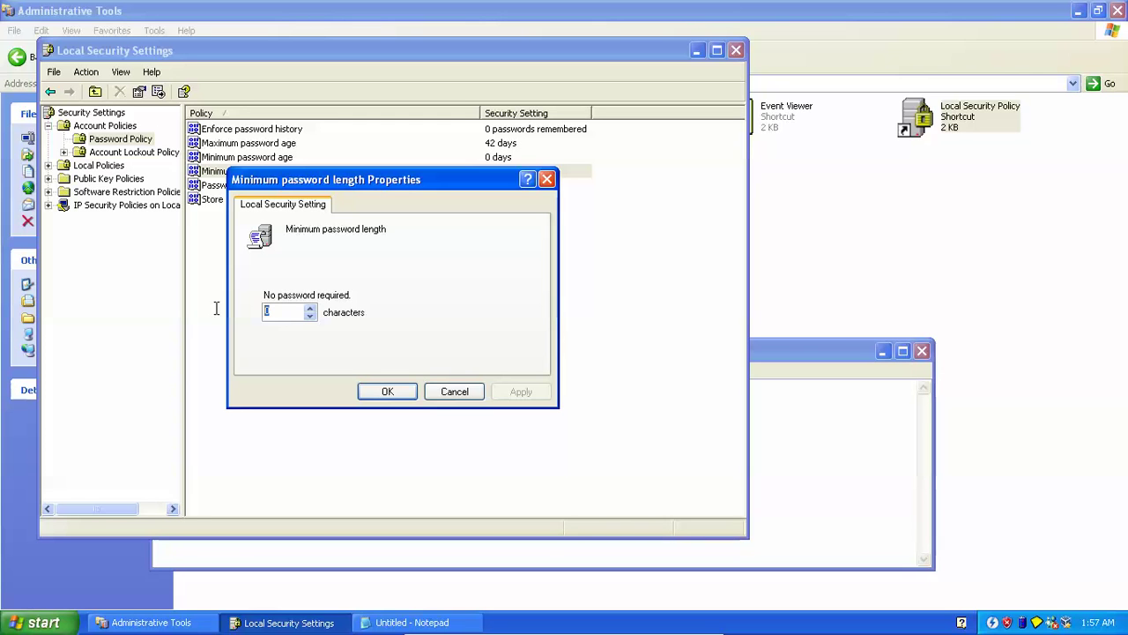
{"action": "left_click", "coordinate": [270, 311]}
{"action": "key", "text": "BackSpace"}
{"action": "type", "text": "5"}
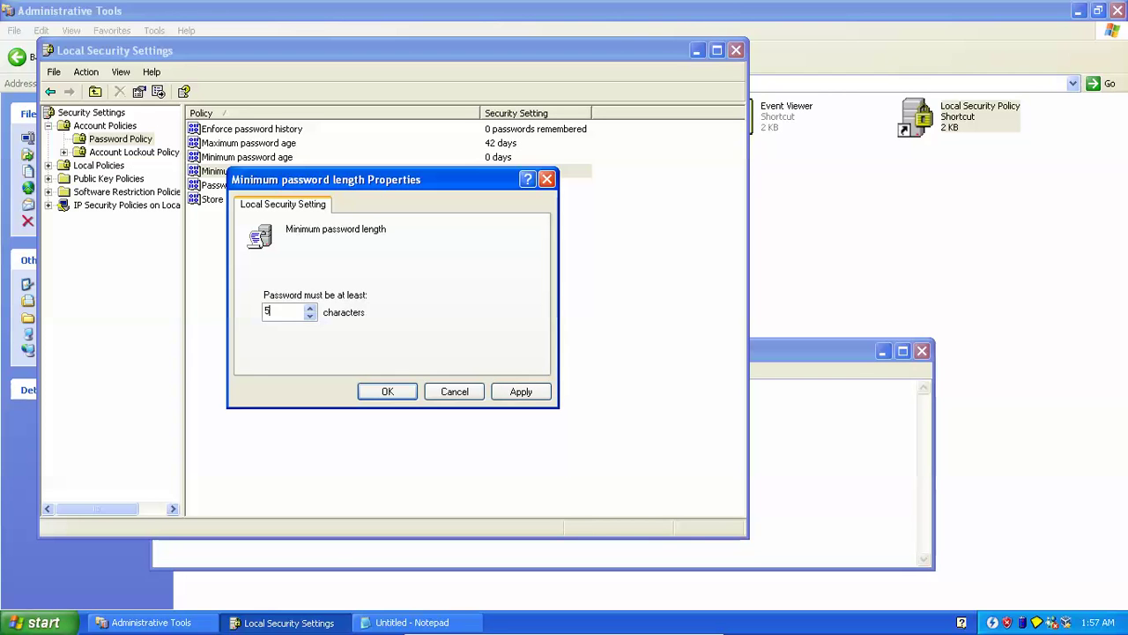
{"action": "key", "text": "BackSpace"}
{"action": "type", "text": "2"}
{"action": "left_click", "coordinate": [386, 390]}
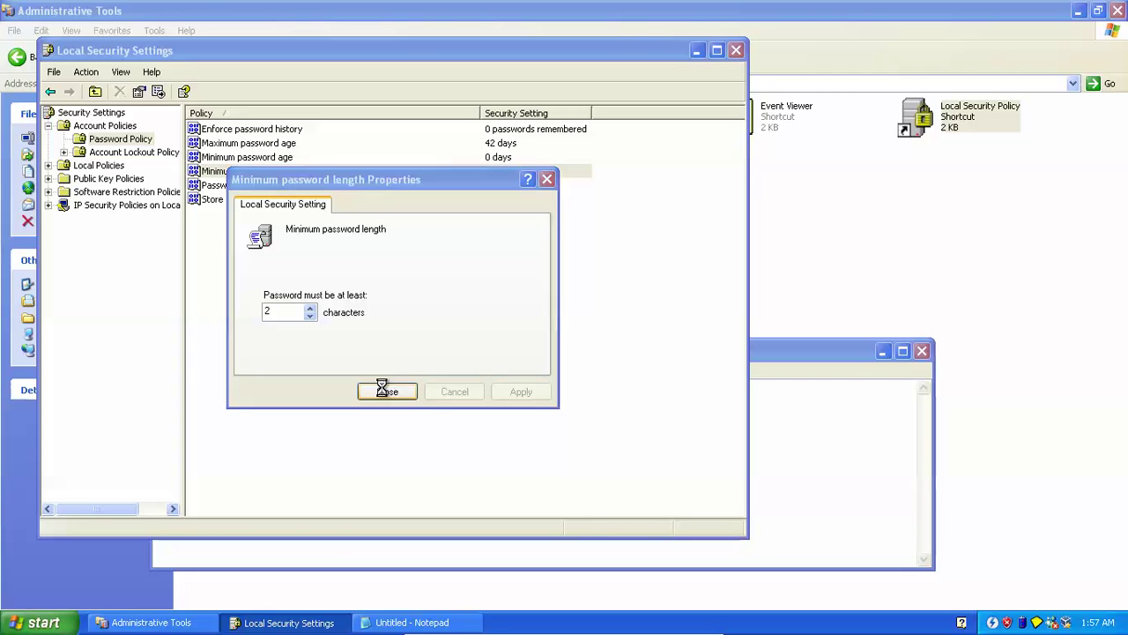
- Select the password complexity requirements policy and the reversible encryption policy in turn to point them out
{"action": "left_click", "coordinate": [450, 191]}
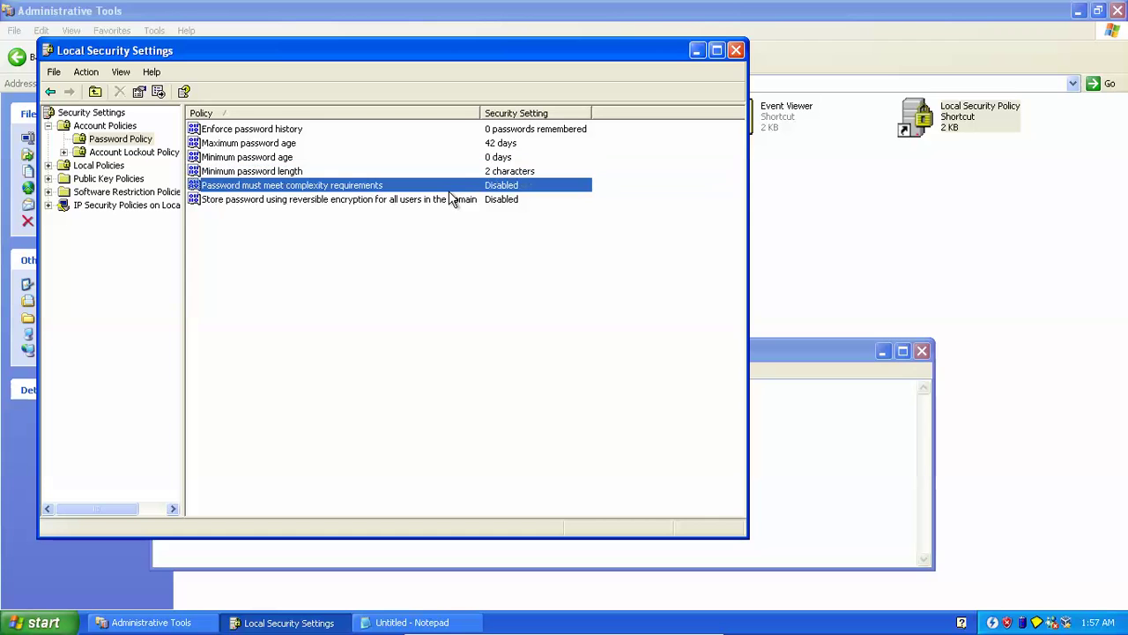
{"action": "left_click", "coordinate": [343, 200]}
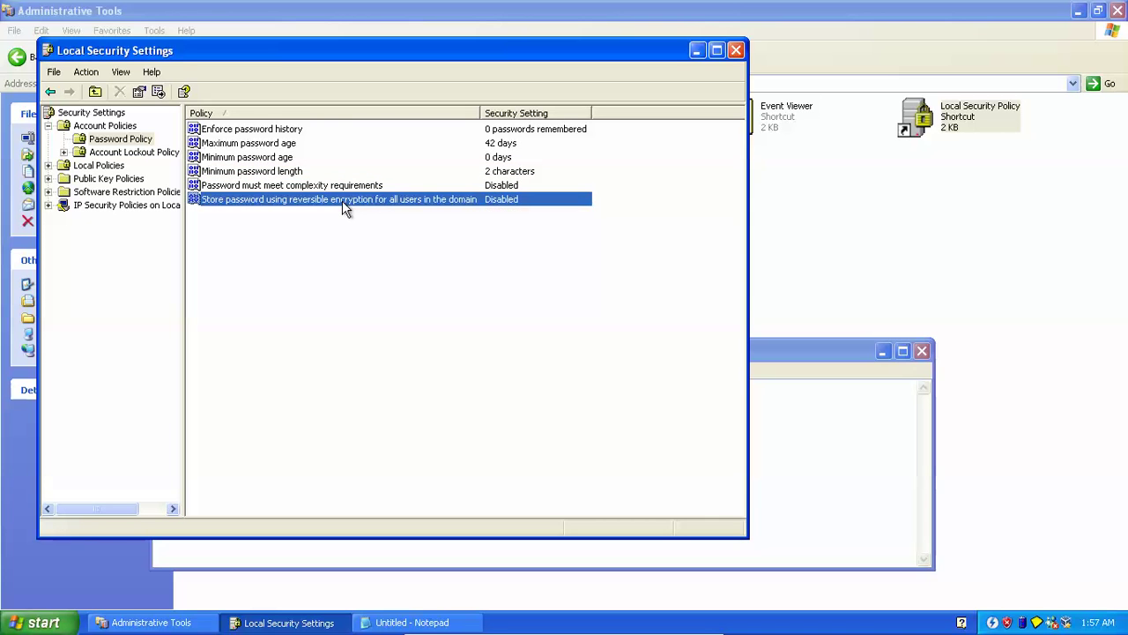
- Go through the security settings of all six password policies one by one, from password history to reversible encryption
{"action": "left_click", "coordinate": [520, 131]}
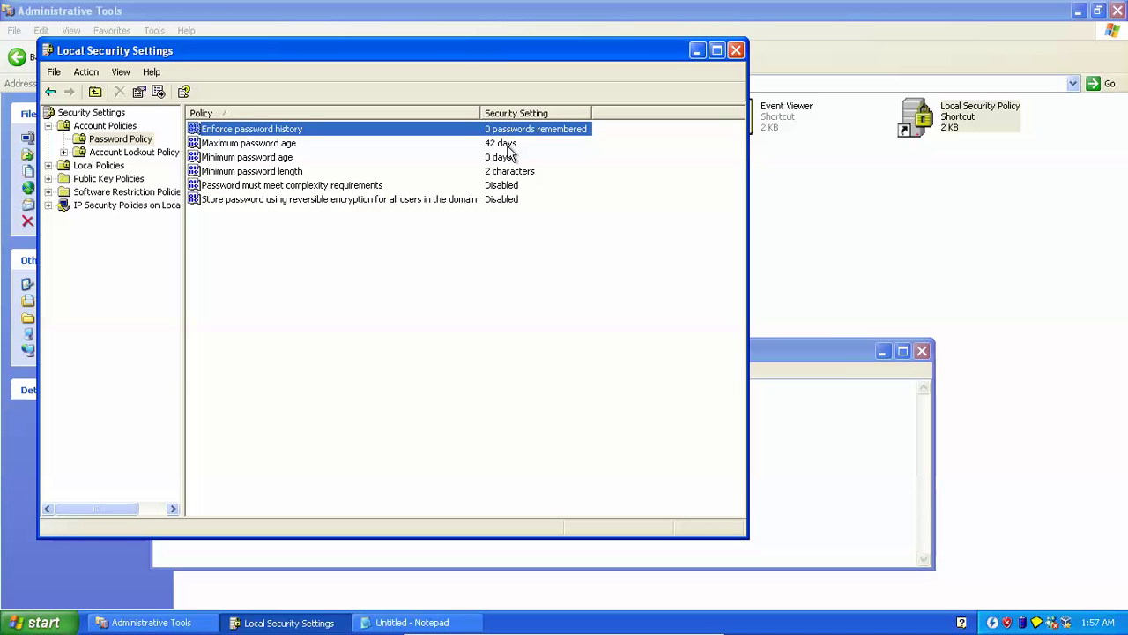
{"action": "left_click", "coordinate": [511, 144]}
{"action": "left_click", "coordinate": [500, 159]}
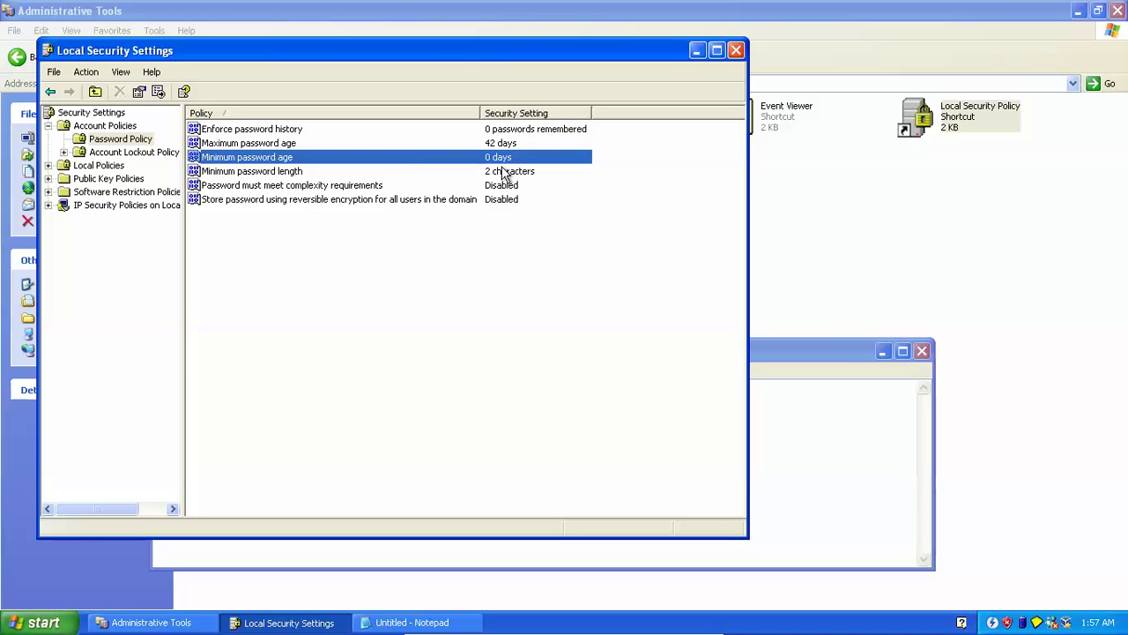
{"action": "left_click", "coordinate": [500, 171]}
{"action": "left_click", "coordinate": [507, 186]}
{"action": "left_click", "coordinate": [506, 202]}
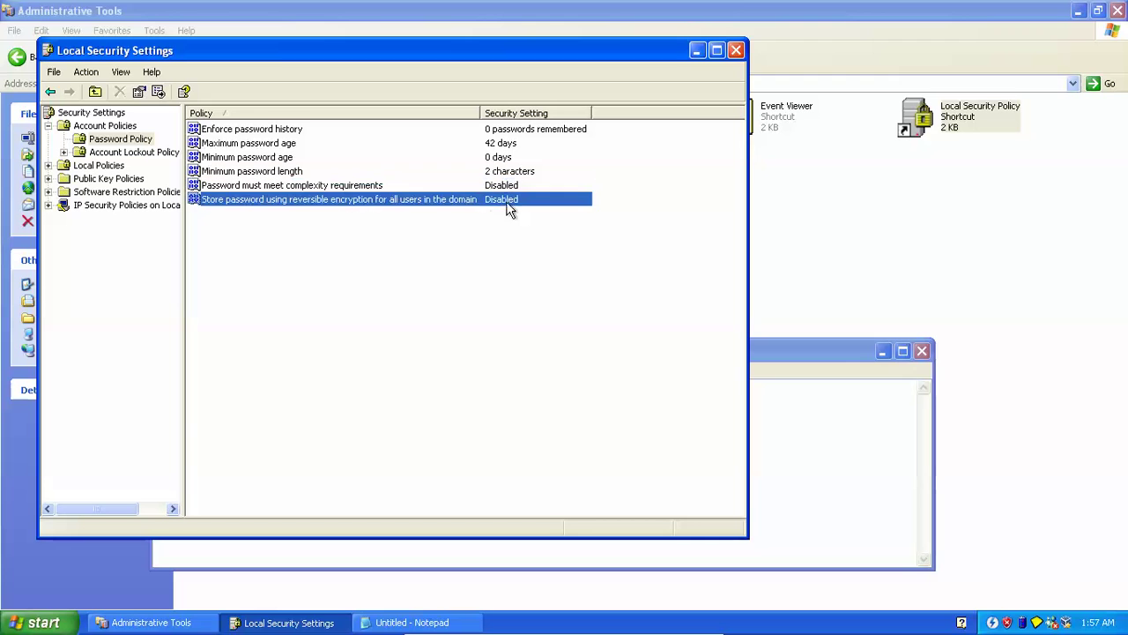
{"action": "left_click", "coordinate": [475, 275]}
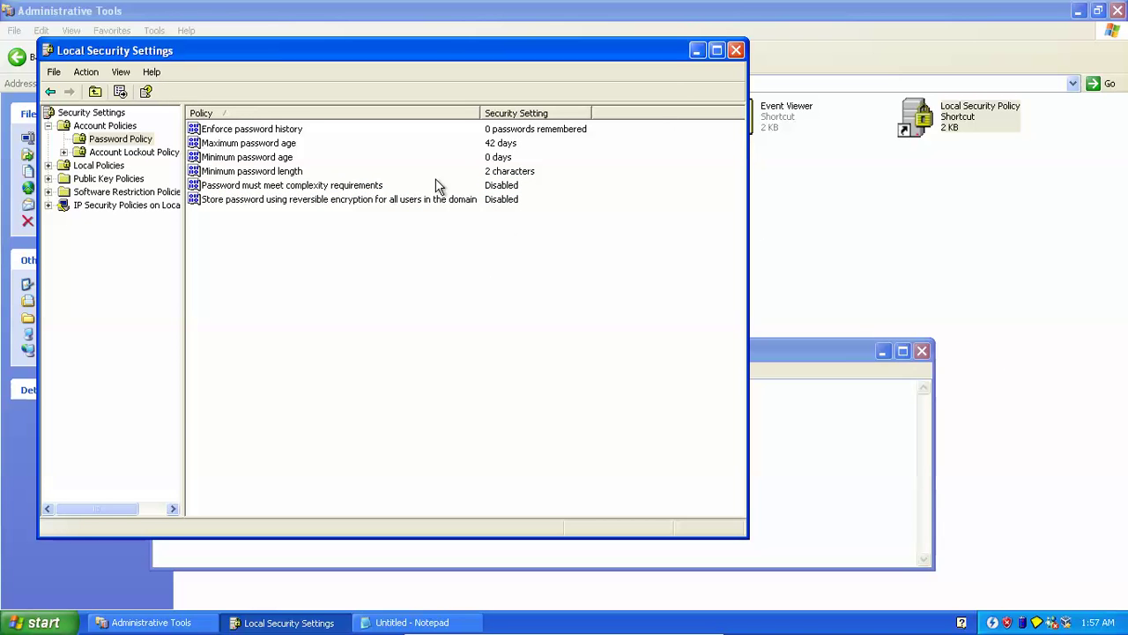
- Close Local Security Settings and minimize the virtual machine to return to the host desktop
{"action": "left_click", "coordinate": [737, 51]}
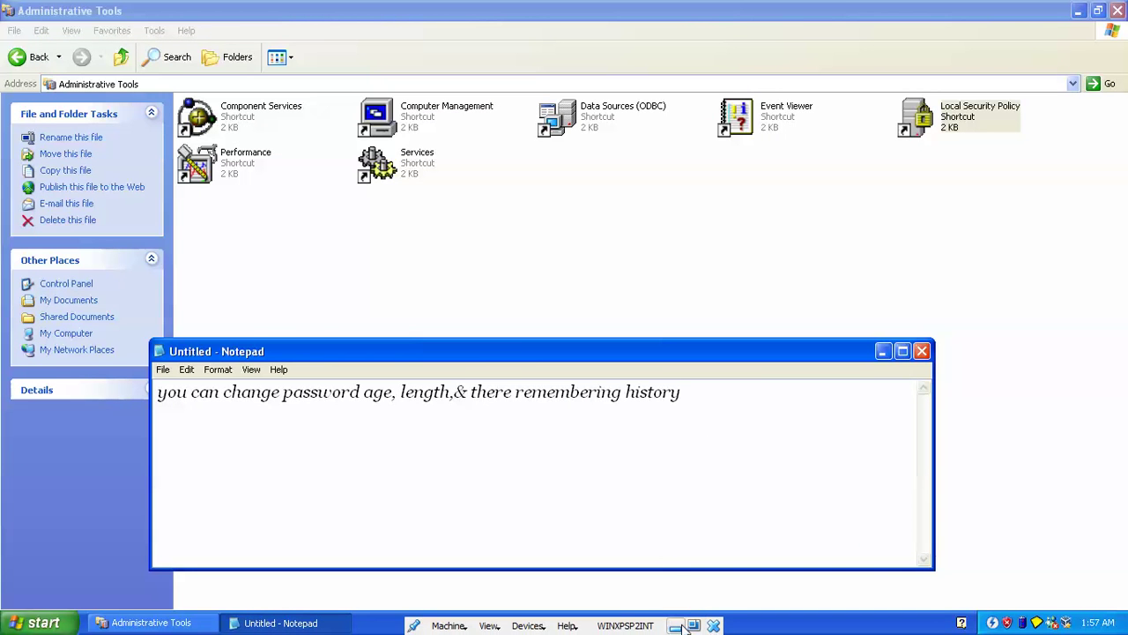
{"action": "left_click", "coordinate": [676, 627]}
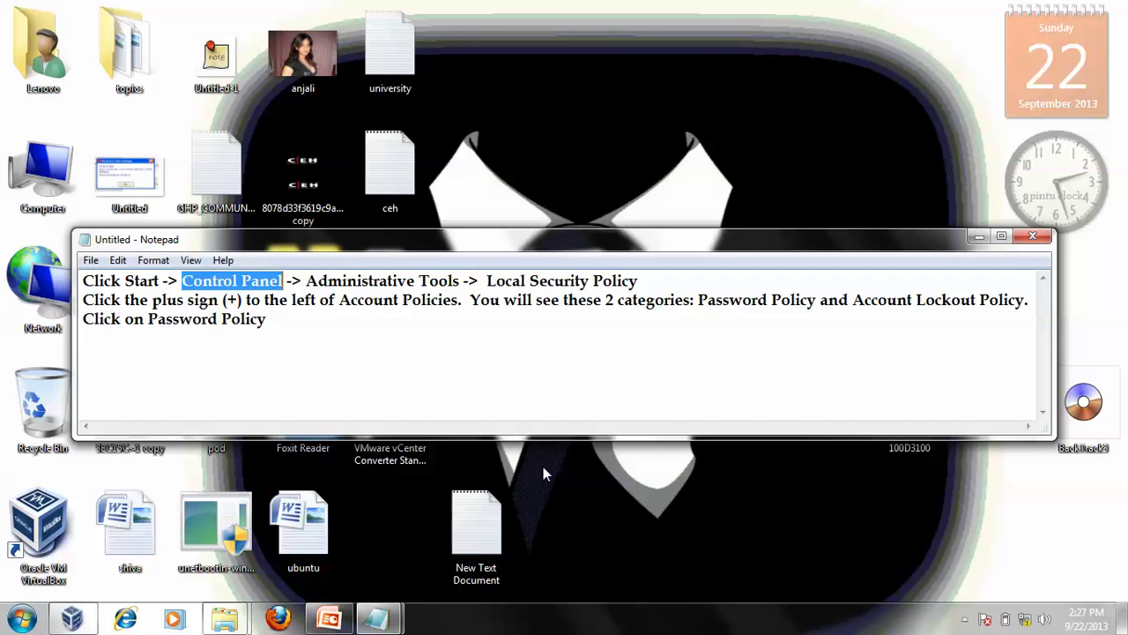
- Below the "Click on Password Policy" line, leave a blank line and write "you can change password policy & there"
{"action": "left_click_drag", "start_coordinate": [135, 319], "coordinate": [267, 319]}
{"action": "double_click", "coordinate": [283, 321]}
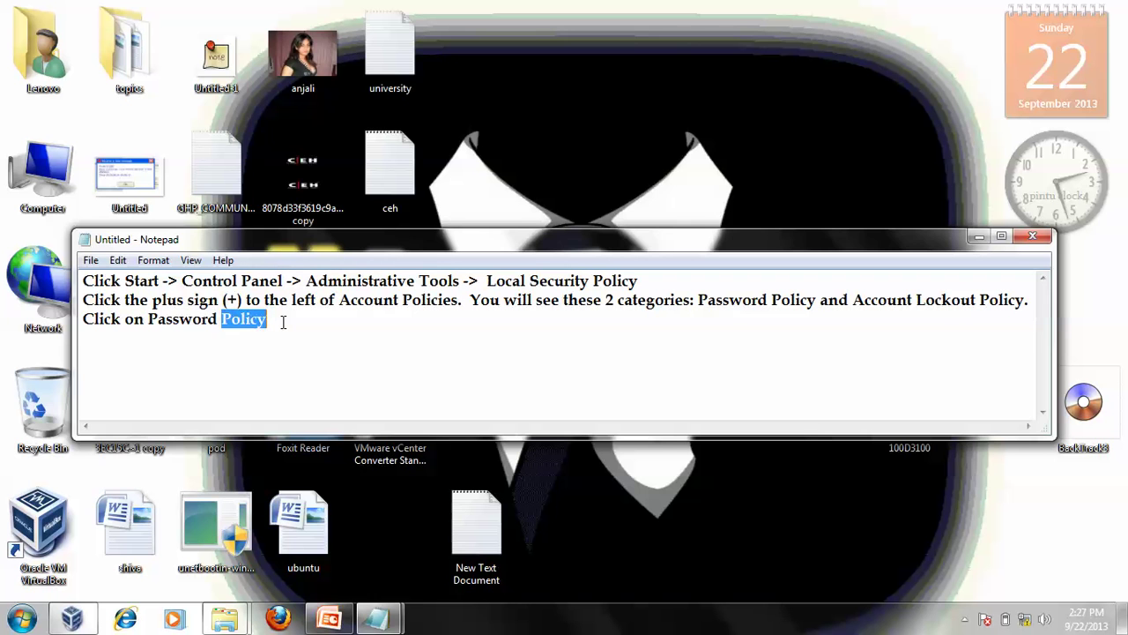
{"action": "left_click", "coordinate": [282, 322]}
{"action": "key", "text": "Return"}
{"action": "key", "text": "Return"}
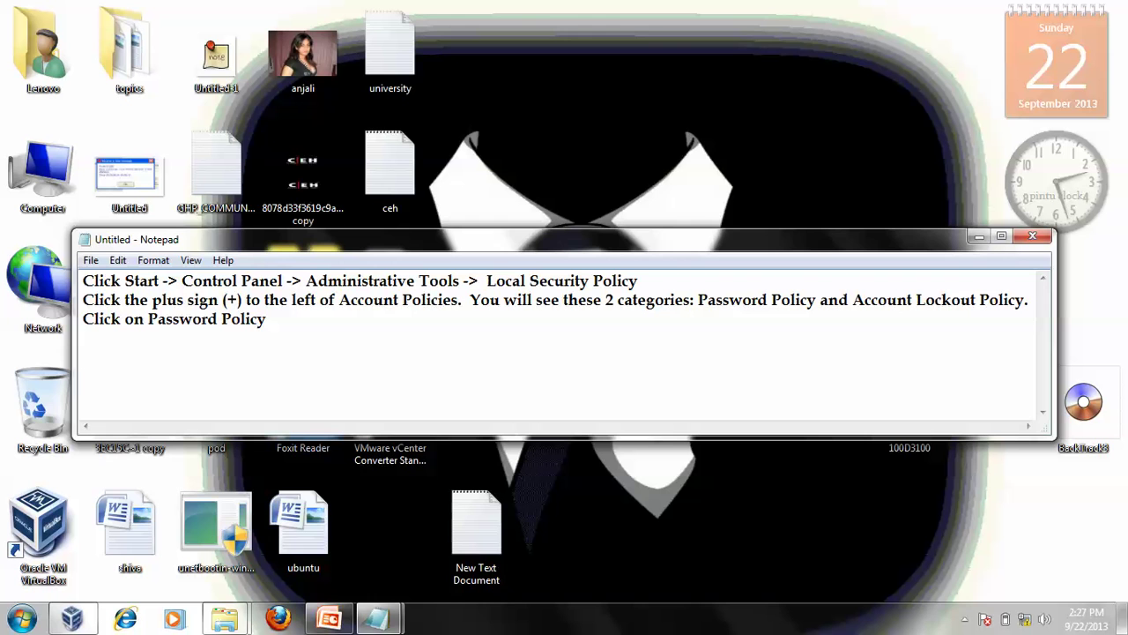
{"action": "type", "text": "you can c"}
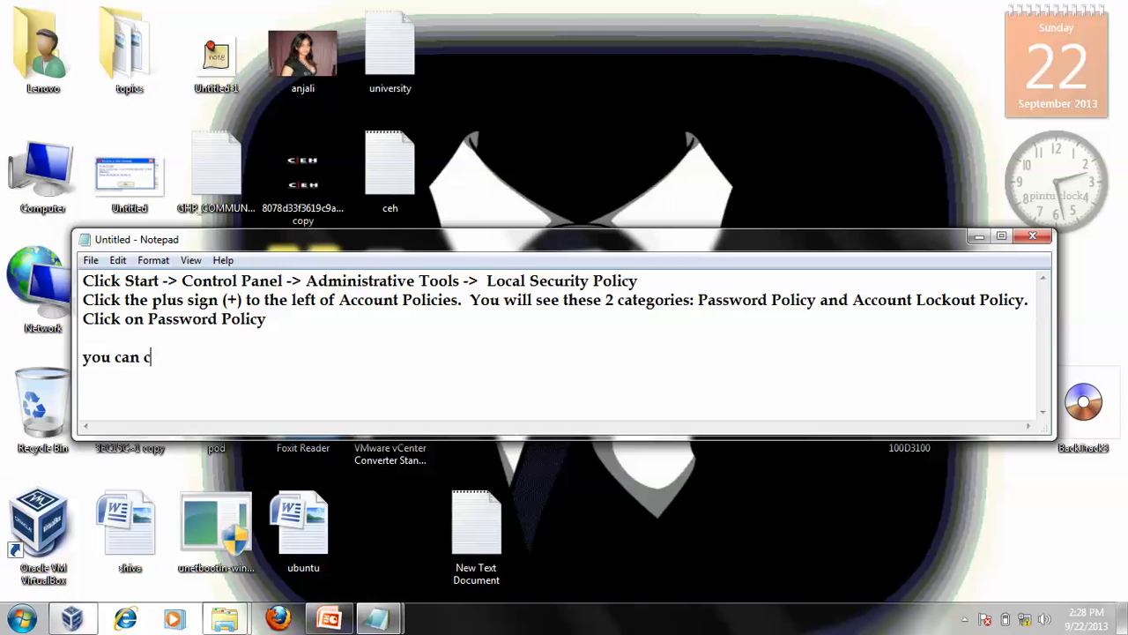
{"action": "type", "text": "hange passw"}
{"action": "type", "text": "or"}
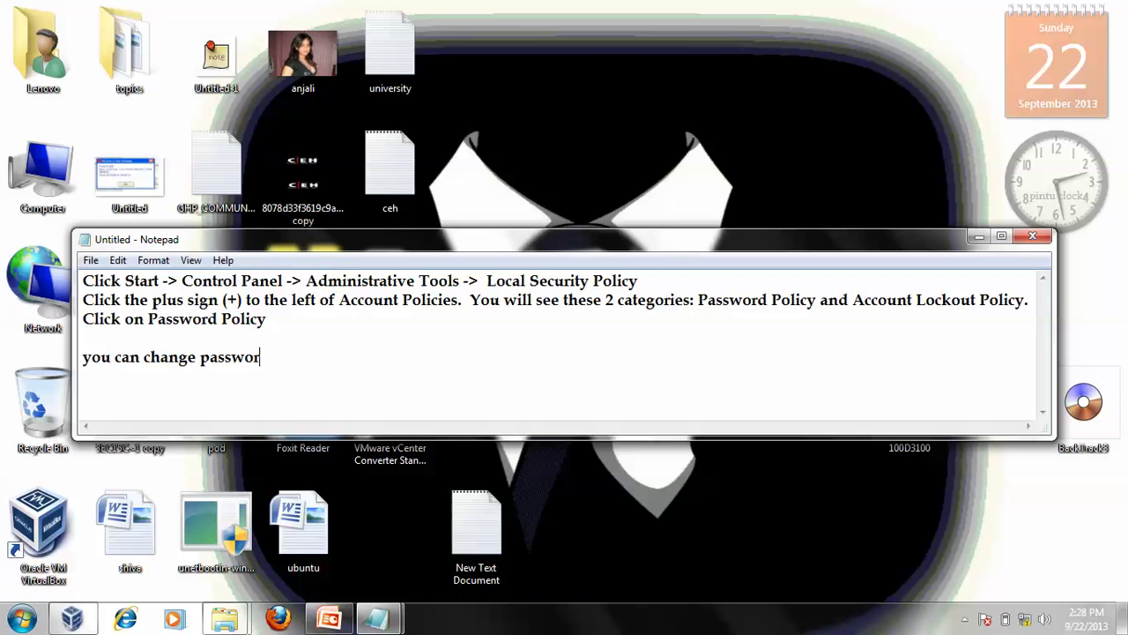
{"action": "type", "text": "d policy & there"}
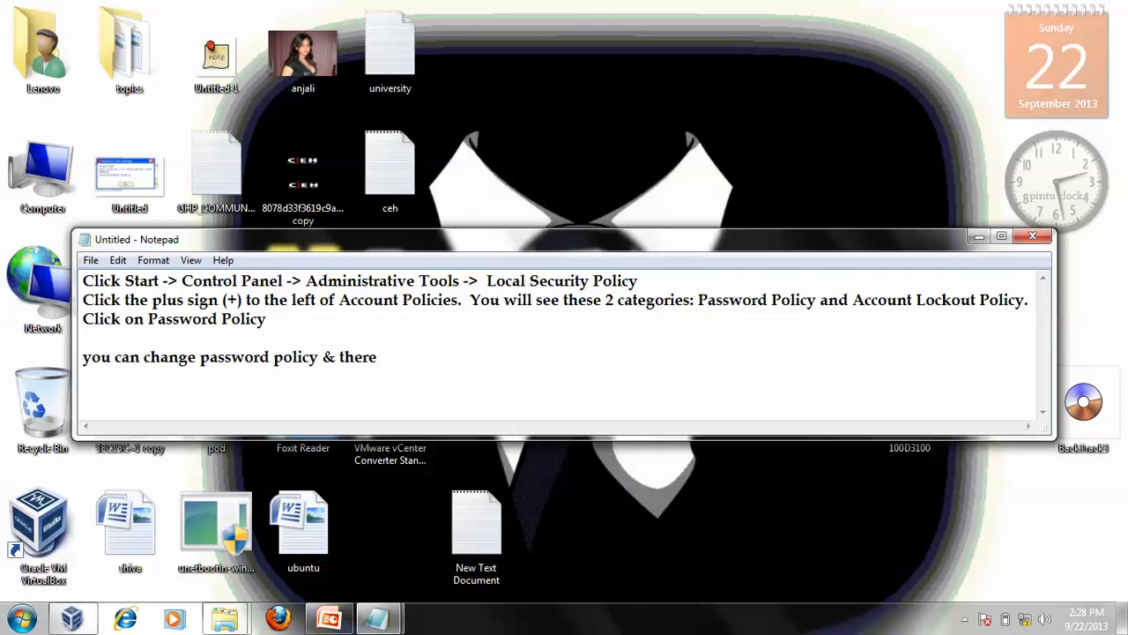
- Replace the trailing "& there" with a period and continue the line with "also you define"
{"action": "key", "text": "BackSpace"}
{"action": "key", "text": "BackSpace"}
{"action": "key", "text": "BackSpace"}
{"action": "key", "text": "BackSpace"}
{"action": "key", "text": "BackSpace"}
{"action": "key", "text": "BackSpace"}
{"action": "key", "text": "BackSpace"}
{"action": "key", "text": "BackSpace"}
{"action": "key", "text": "BackSpace"}
{"action": "type", "text": "."}
{"action": "type", "text": " yo"}
{"action": "key", "text": "BackSpace"}
{"action": "key", "text": "BackSpace"}
{"action": "type", "text": "also you define "}
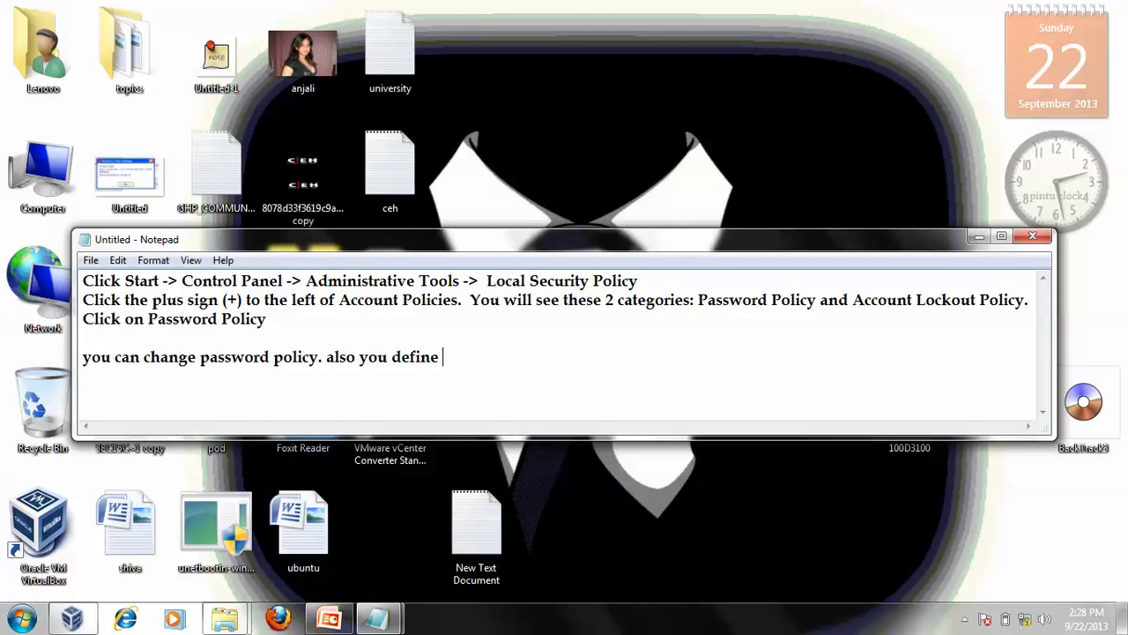
- Complete the sentence with "minimum & maximux charactor of password"
{"action": "type", "text": "minimum & max"}
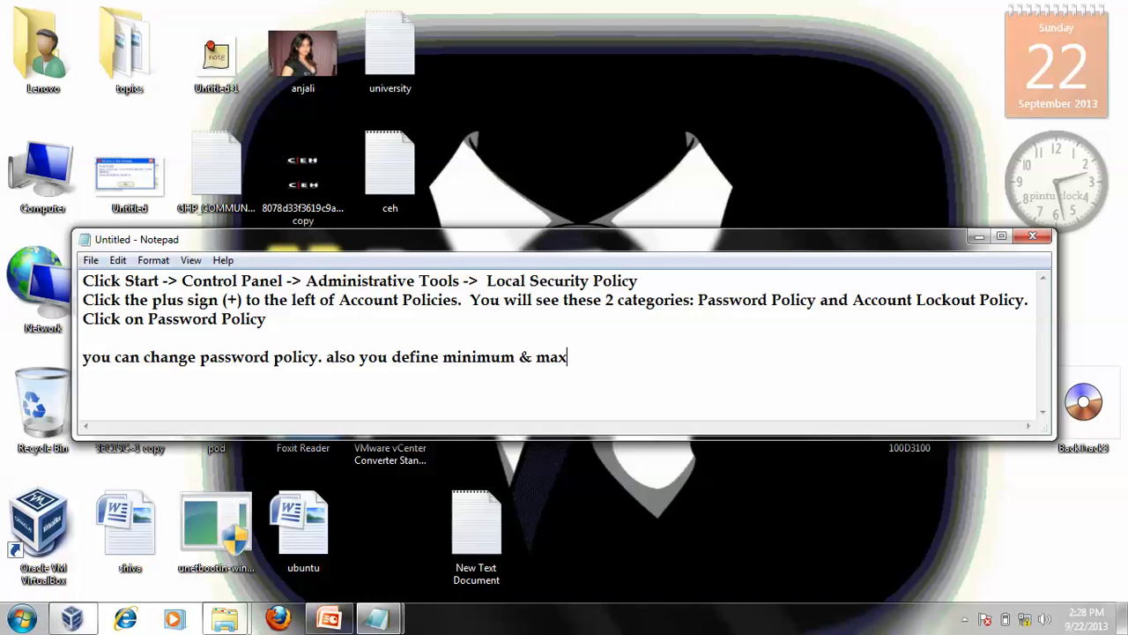
{"action": "type", "text": "imux charactor "}
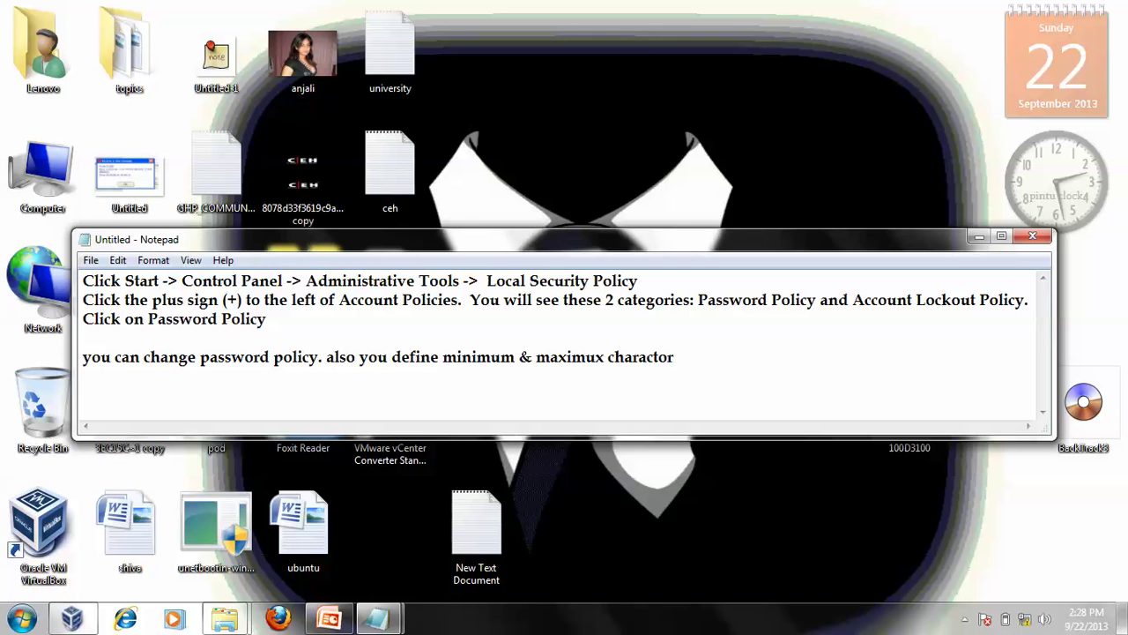
{"action": "type", "text": "&"}
{"action": "key", "text": "BackSpace"}
{"action": "key", "text": "BackSpace"}
{"action": "type", "text": "og"}
{"action": "key", "text": "BackSpace"}
{"action": "type", "text": "f  password"}
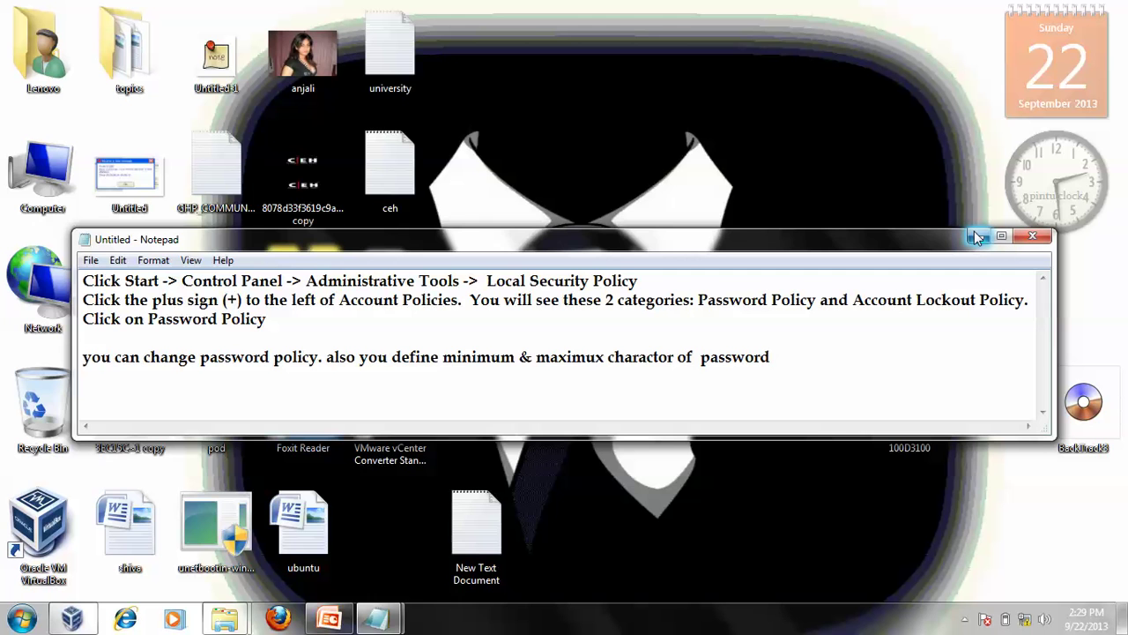
- Replace the entire contents of the untitled note with "thank you"
{"action": "key", "text": "ctrl+a"}
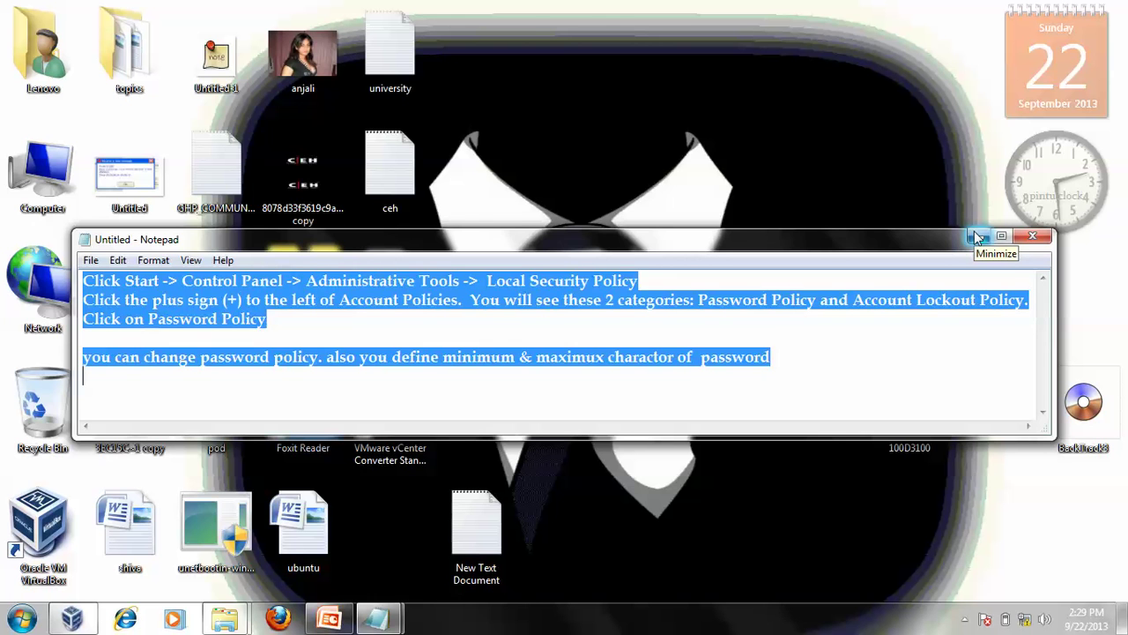
{"action": "key", "text": "Delete"}
{"action": "type", "text": "than"}
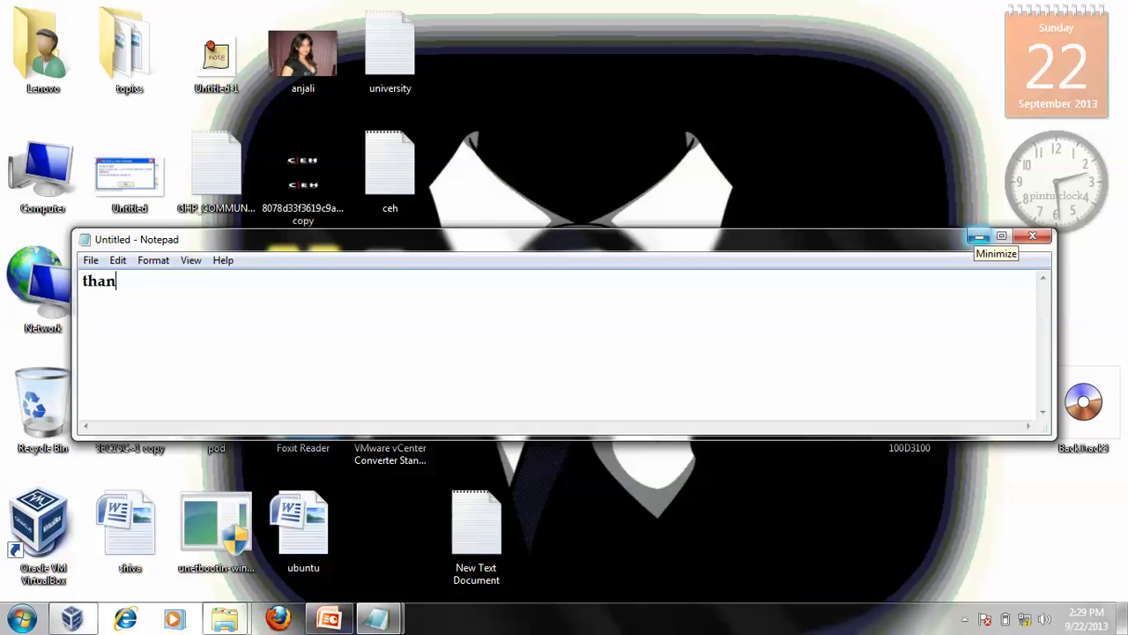
{"action": "type", "text": "ky"}
{"action": "key", "text": "BackSpace"}
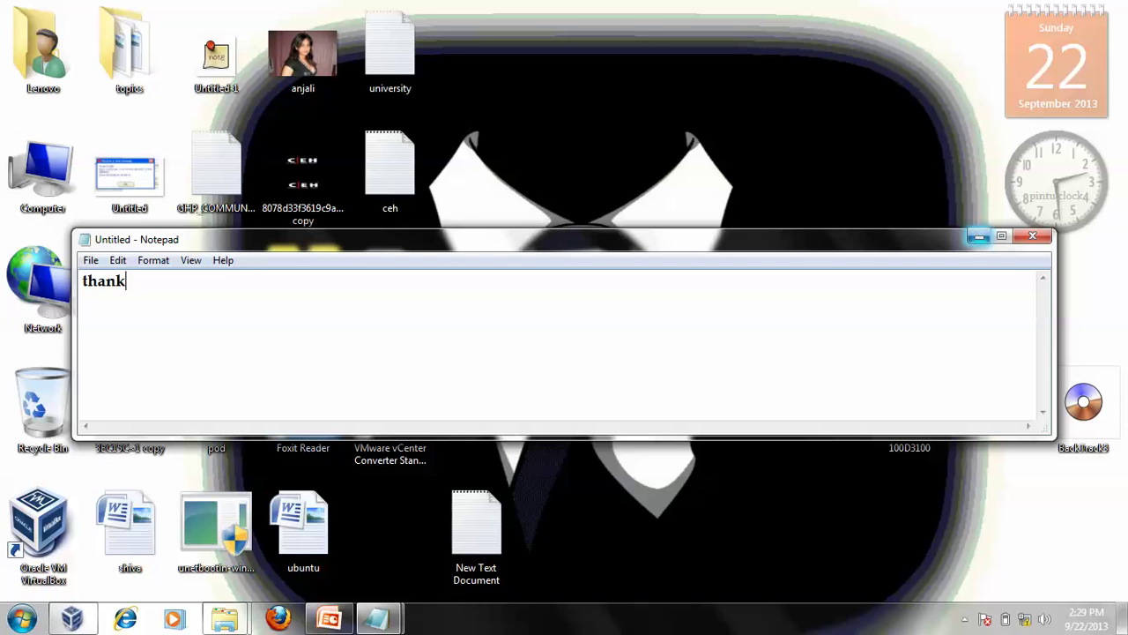
{"action": "type", "text": "yu"}
{"action": "key", "text": "BackSpace"}
{"action": "type", "text": "ou"}
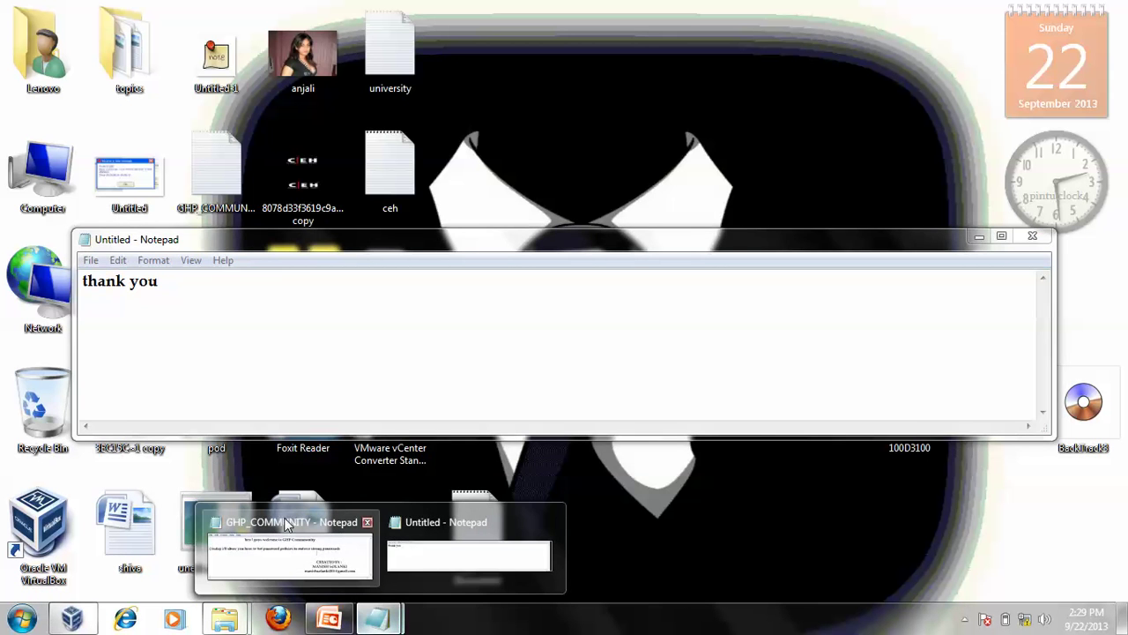
- Bring the GHP_COMMUNITY note to the front to show the tutorial's title and credits
{"action": "left_click", "coordinate": [305, 539]}
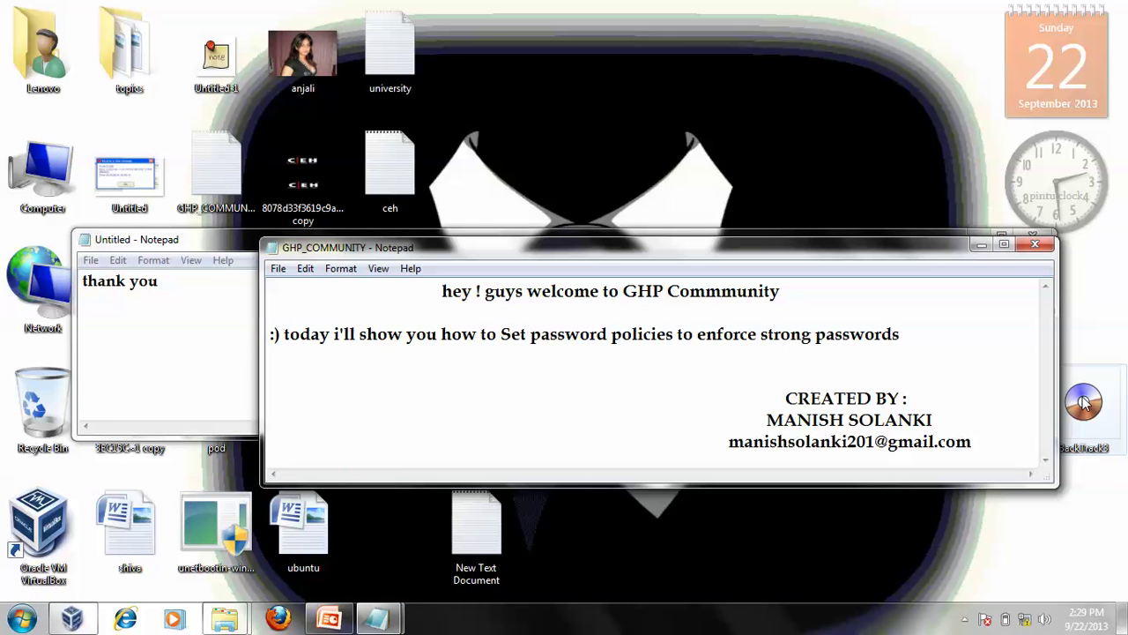
{"action": "left_click", "coordinate": [788, 361]}
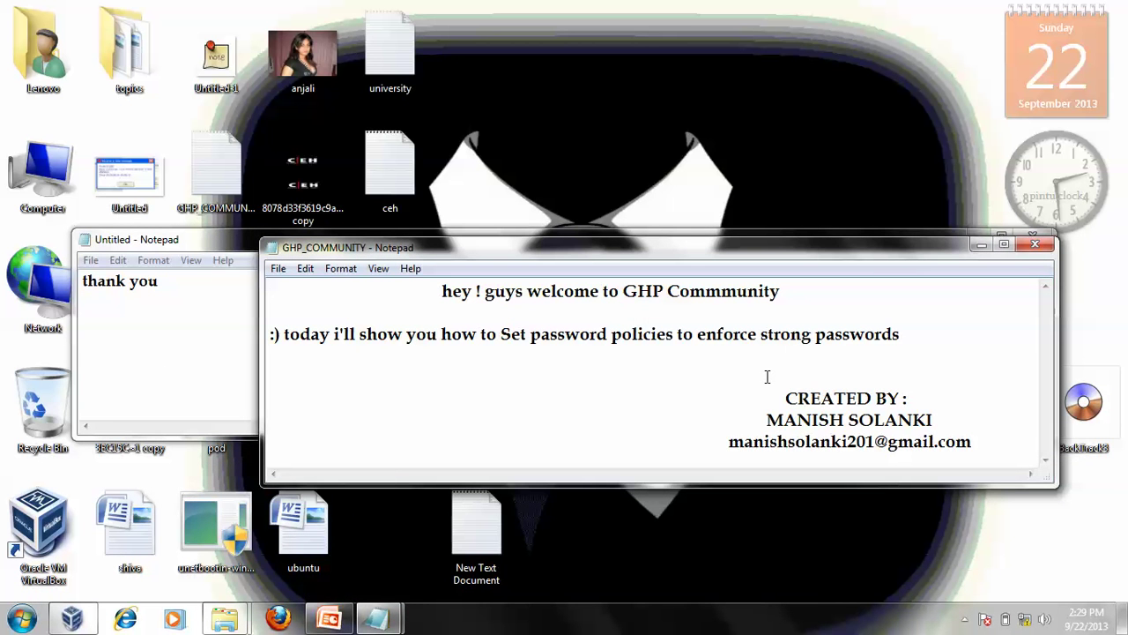